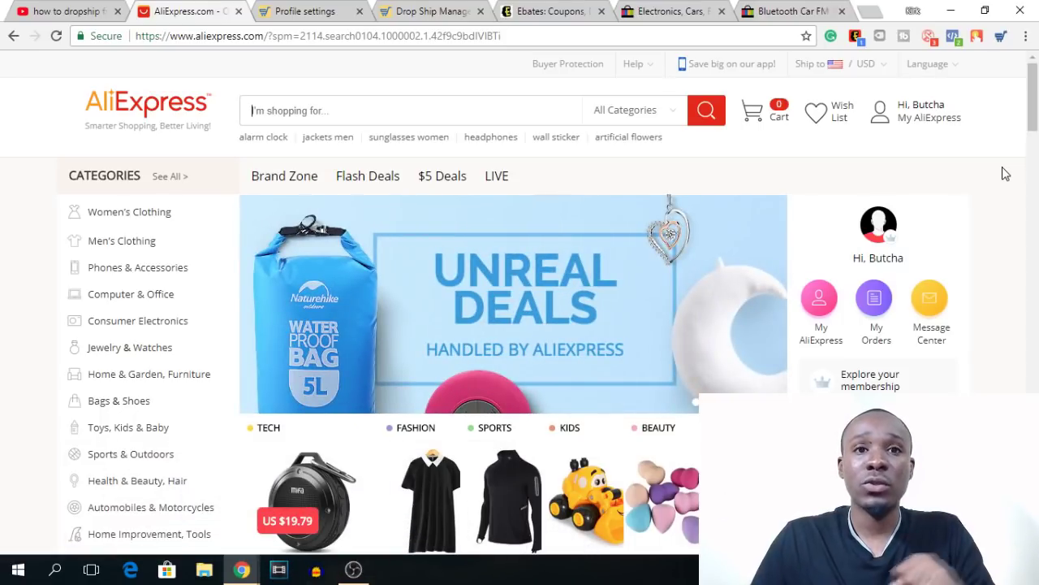
View the DSM Tool profile settings and the page for upgrading the subscription plan
{"action": "left_click", "coordinate": [424, 10]}
{"action": "left_click", "coordinate": [302, 10]}
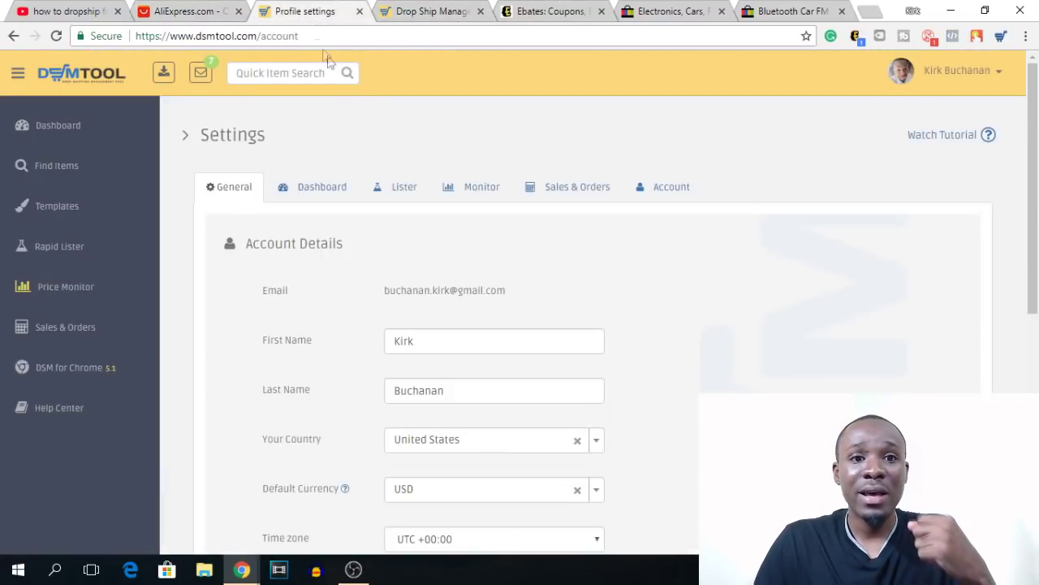
{"action": "left_click", "coordinate": [420, 8]}
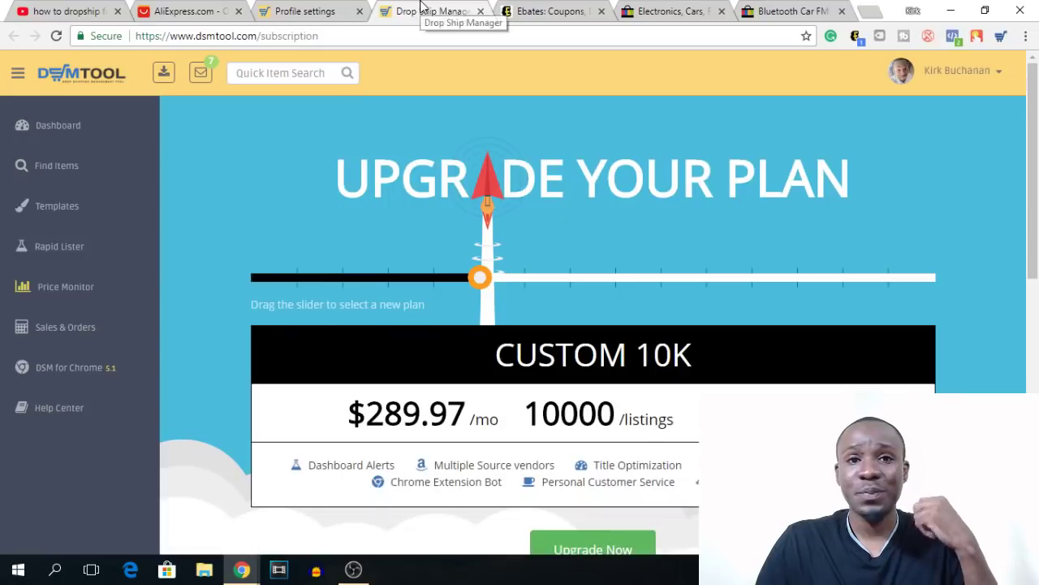
{"action": "left_click", "coordinate": [345, 11]}
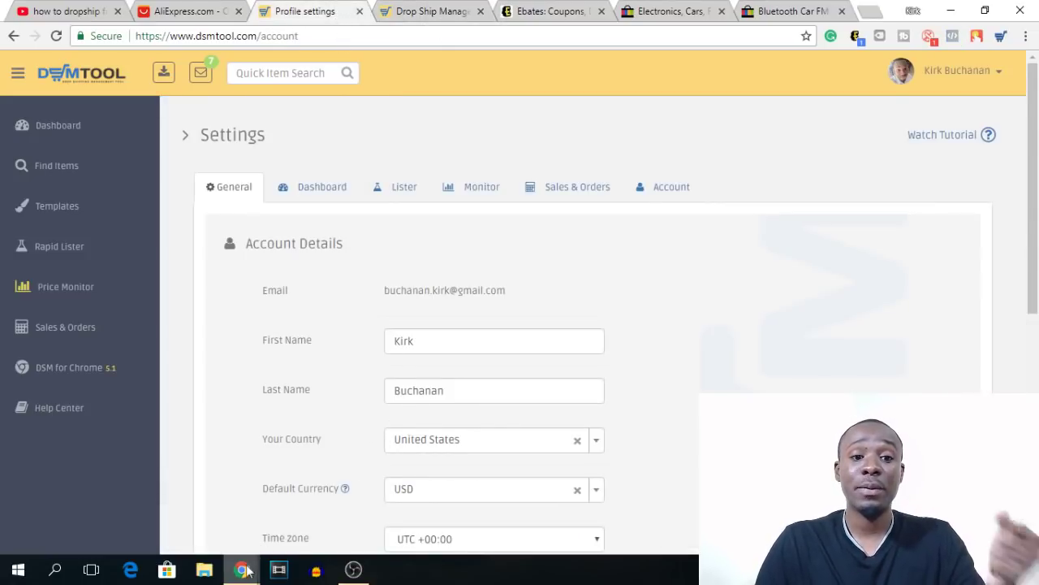
Switch to the other browser window showing the public DSM Tool website
{"action": "mouse_move", "coordinate": [246, 574]}
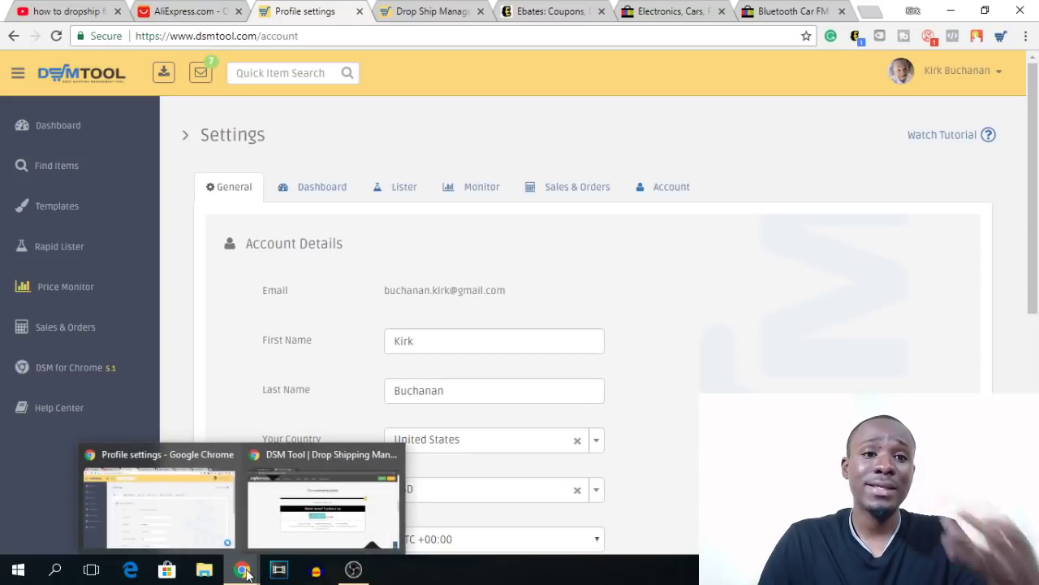
{"action": "left_click", "coordinate": [204, 526]}
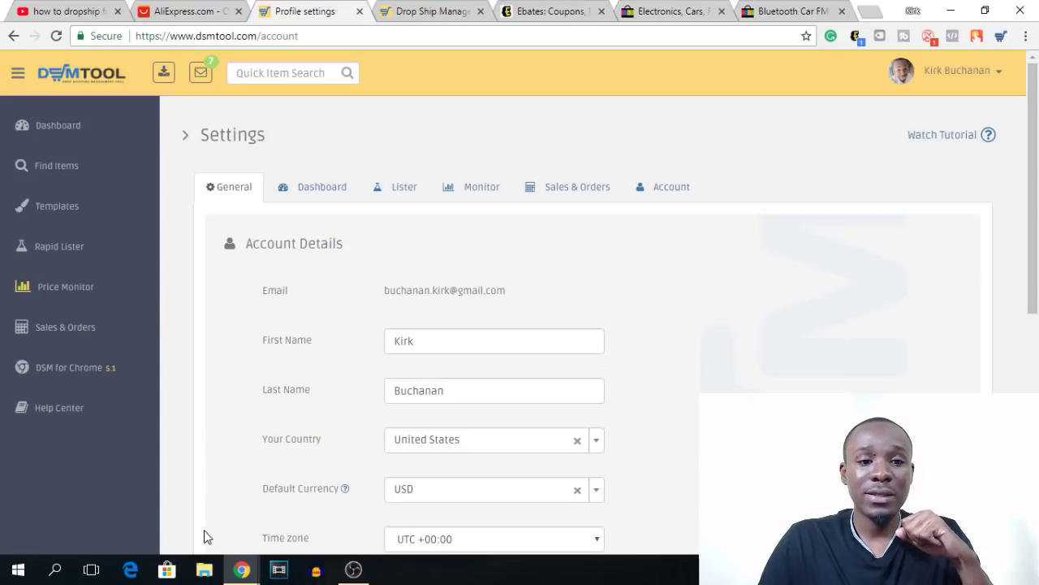
{"action": "mouse_move", "coordinate": [241, 572]}
{"action": "left_click", "coordinate": [300, 526]}
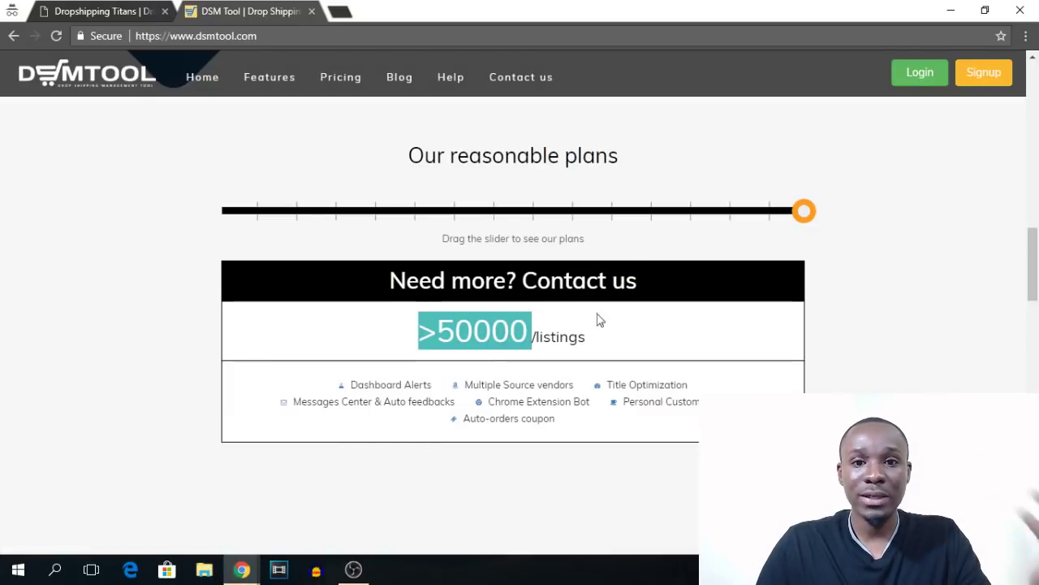
Read through the DSM Tool home page, from the free 50 listings offer through the feature overview to the pricing section
{"action": "scroll", "coordinate": [914, 371], "scroll_direction": "up", "scroll_amount": 10}
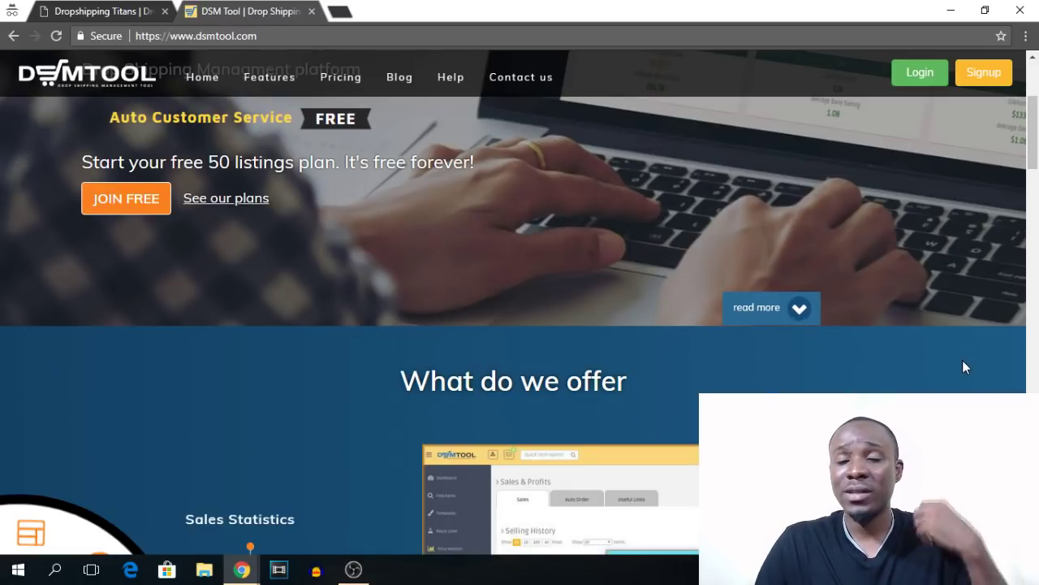
{"action": "scroll", "coordinate": [962, 361], "scroll_direction": "down", "scroll_amount": 2}
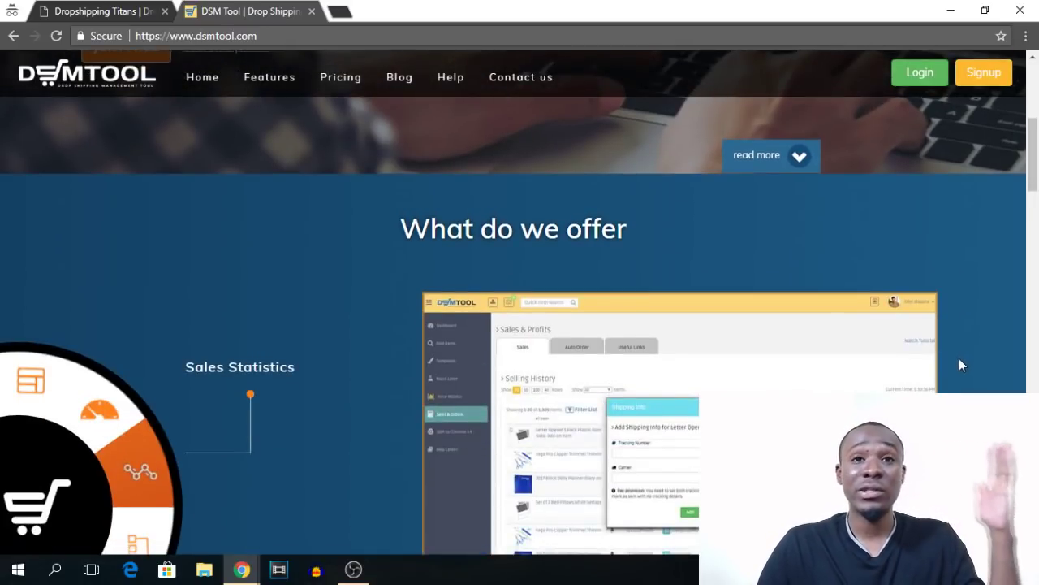
{"action": "scroll", "coordinate": [960, 360], "scroll_direction": "down", "scroll_amount": 1}
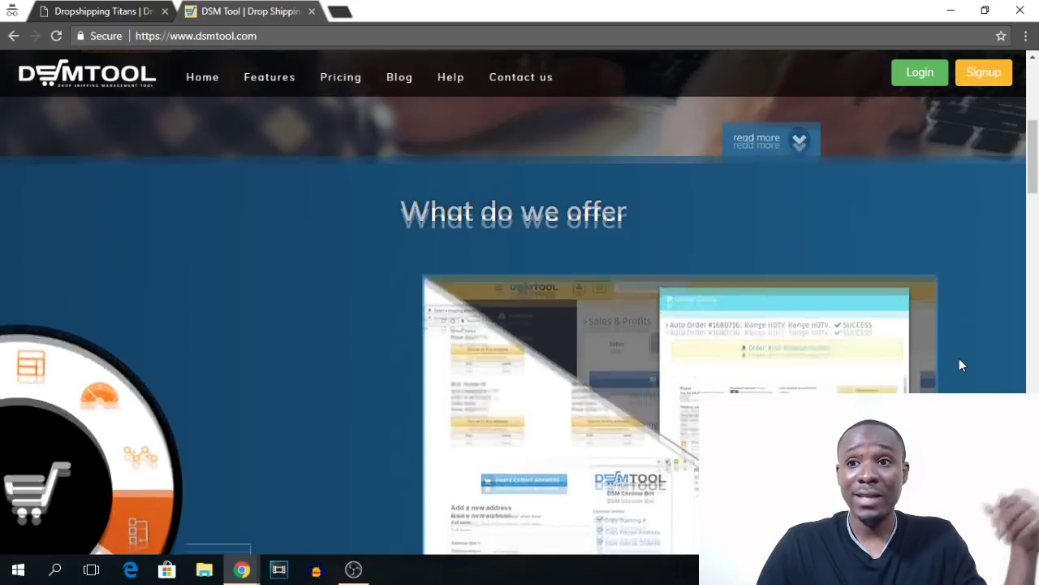
{"action": "scroll", "coordinate": [959, 358], "scroll_direction": "down", "scroll_amount": 1}
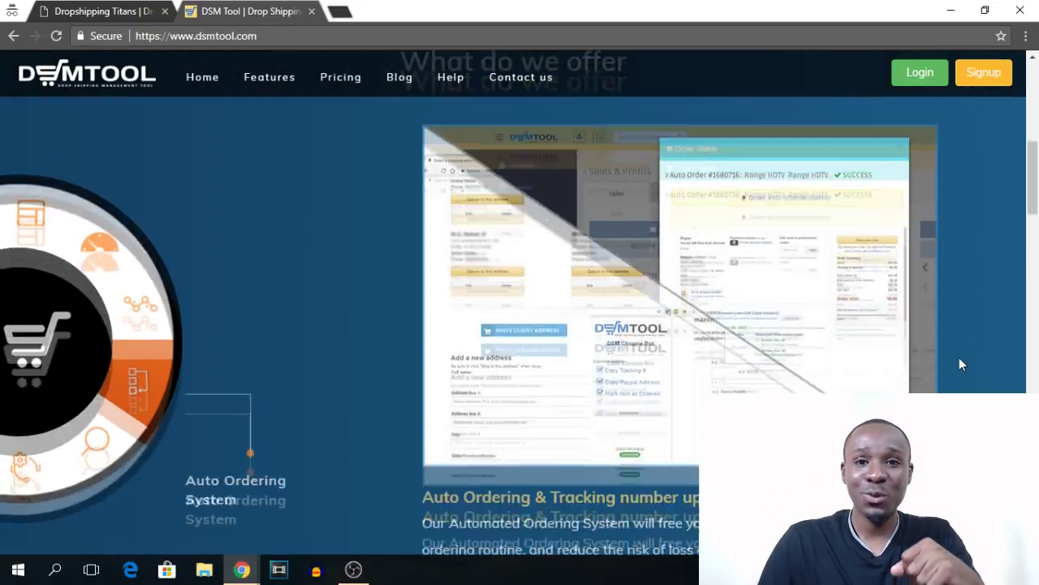
{"action": "scroll", "coordinate": [959, 357], "scroll_direction": "down", "scroll_amount": 3}
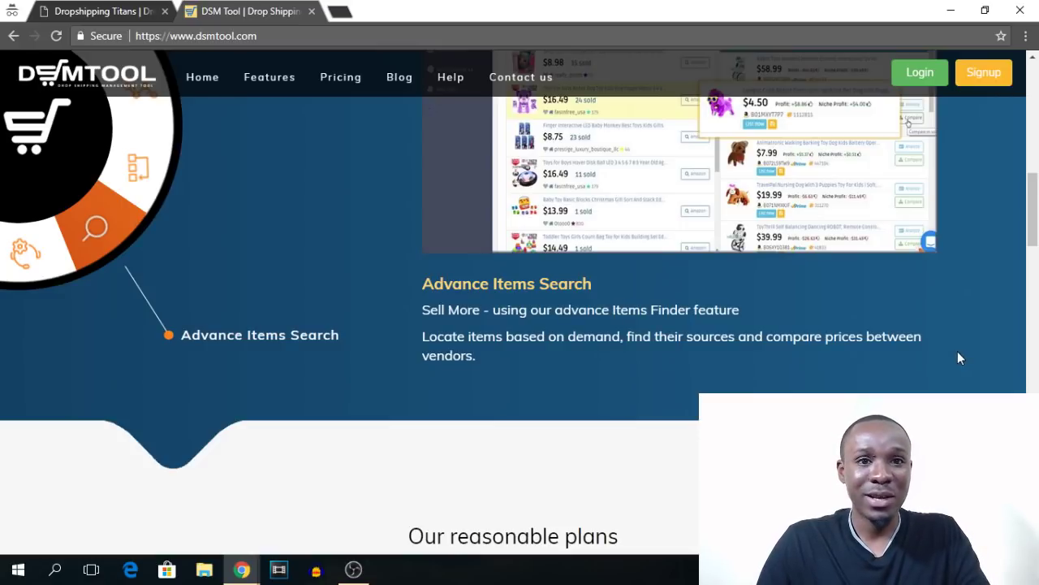
{"action": "scroll", "coordinate": [959, 358], "scroll_direction": "down", "scroll_amount": 1}
{"action": "scroll", "coordinate": [957, 363], "scroll_direction": "down", "scroll_amount": 3}
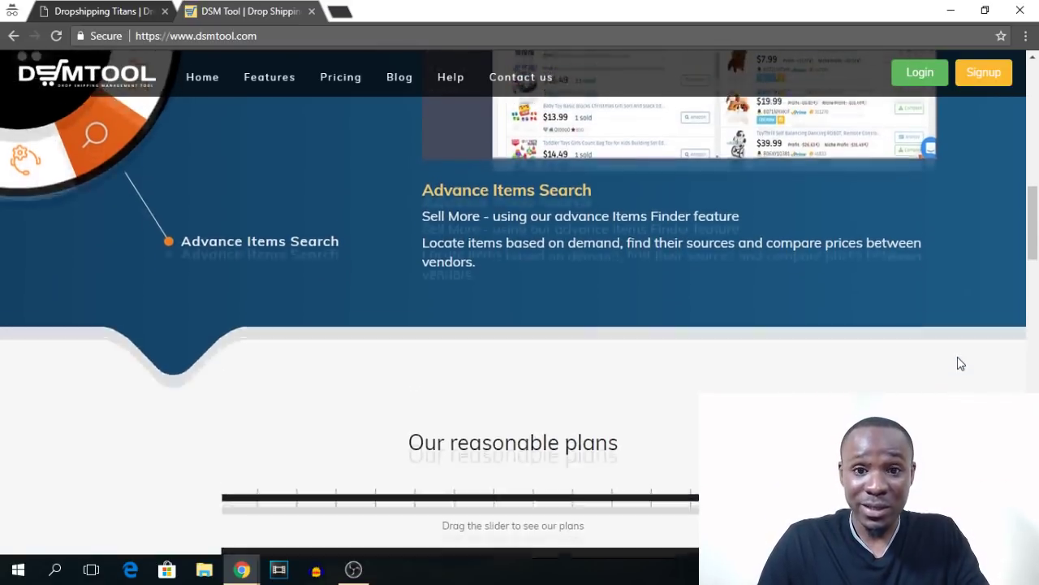
{"action": "scroll", "coordinate": [957, 363], "scroll_direction": "down", "scroll_amount": 2}
{"action": "scroll", "coordinate": [958, 356], "scroll_direction": "down", "scroll_amount": 2}
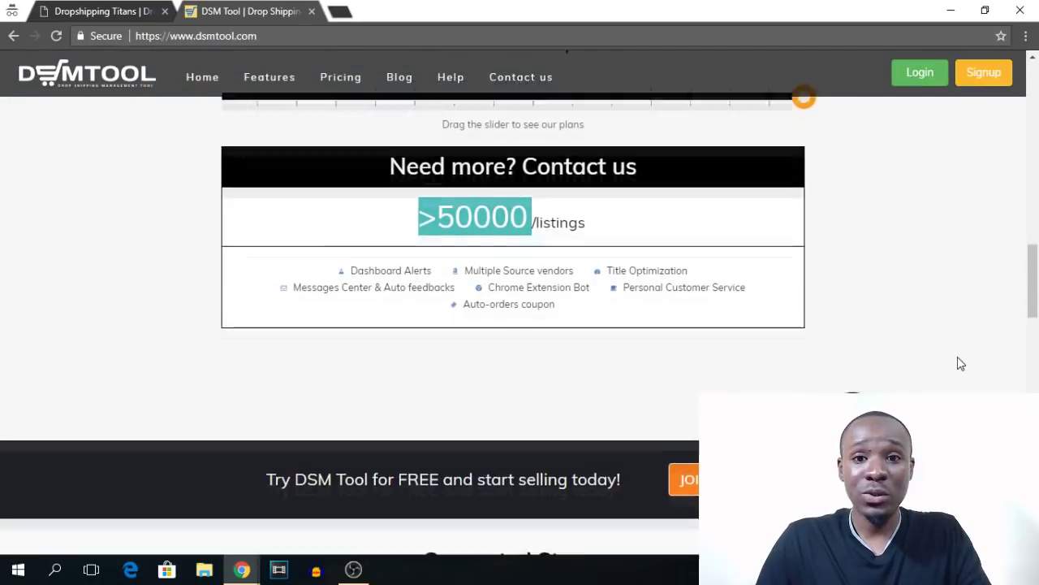
Compare the Free, Pro, Custom 10K and Royal+ plans using the pricing slider
{"action": "scroll", "coordinate": [957, 358], "scroll_direction": "up", "scroll_amount": 1}
{"action": "scroll", "coordinate": [958, 364], "scroll_direction": "up", "scroll_amount": 3}
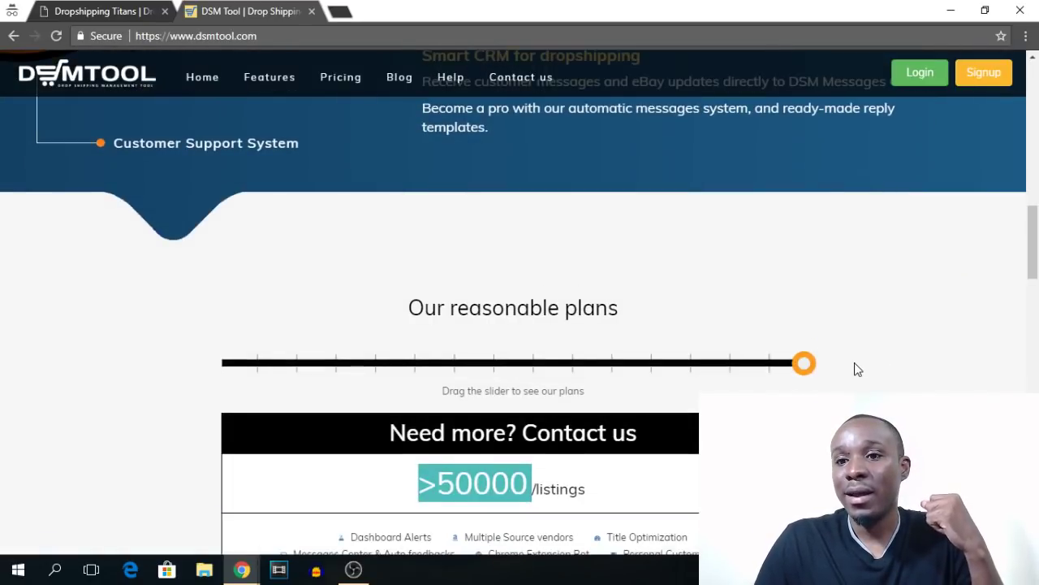
{"action": "left_click_drag", "start_coordinate": [779, 376], "coordinate": [224, 363]}
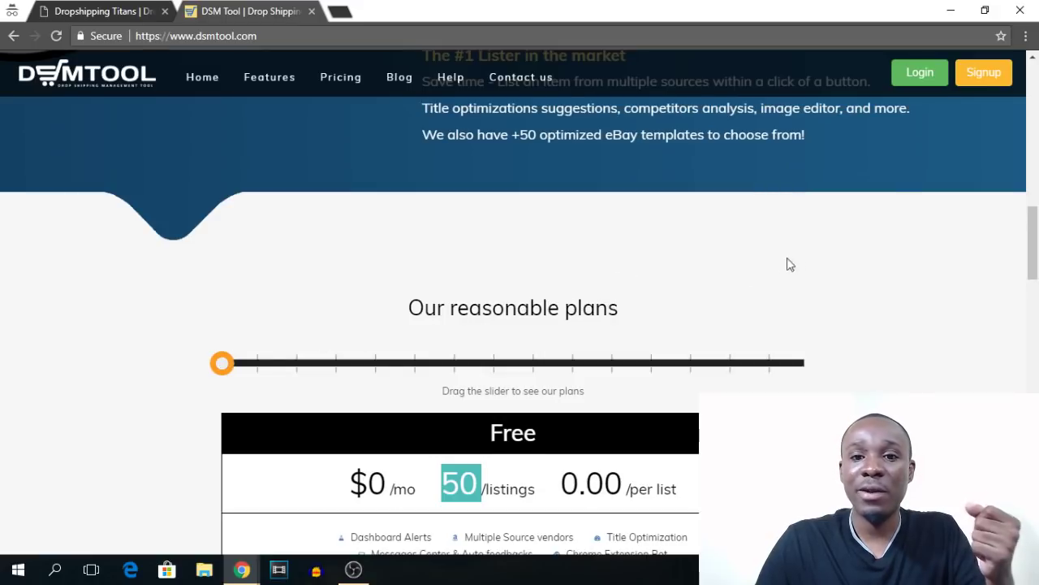
{"action": "scroll", "coordinate": [830, 279], "scroll_direction": "down", "scroll_amount": 3}
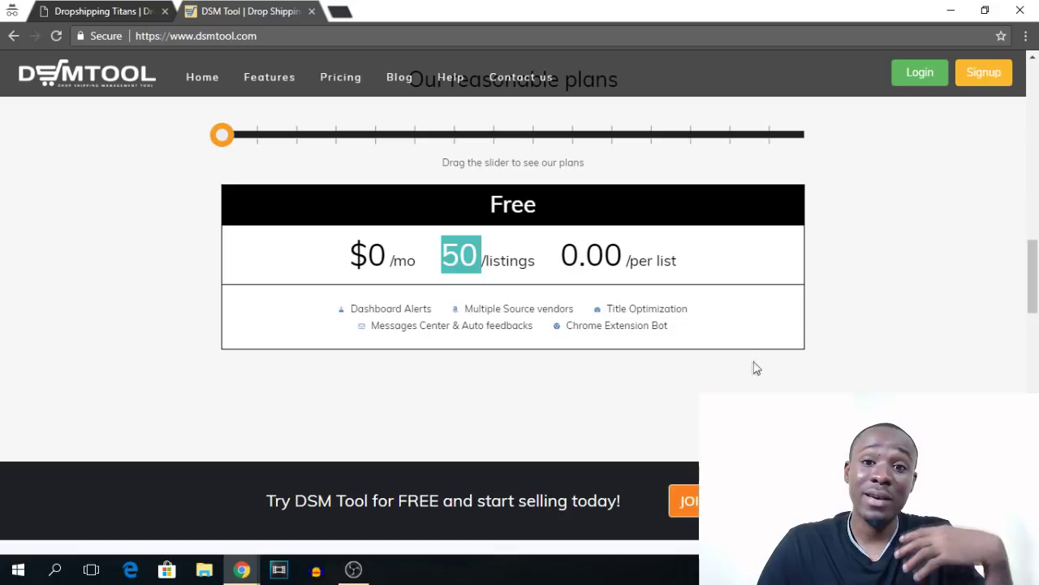
{"action": "scroll", "coordinate": [749, 374], "scroll_direction": "up", "scroll_amount": 1}
{"action": "left_click", "coordinate": [516, 338]}
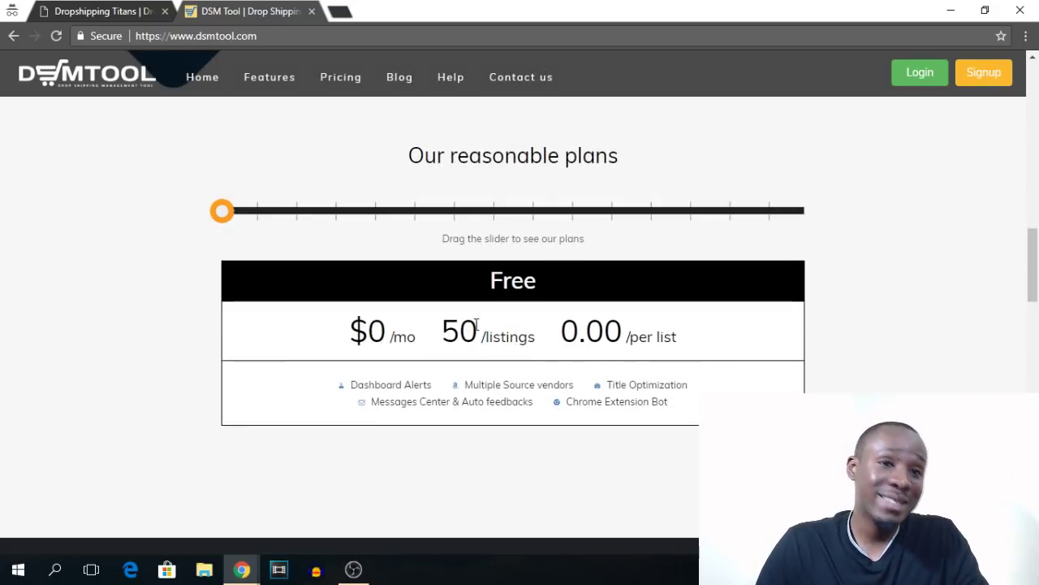
{"action": "left_click_drag", "start_coordinate": [223, 212], "coordinate": [302, 223]}
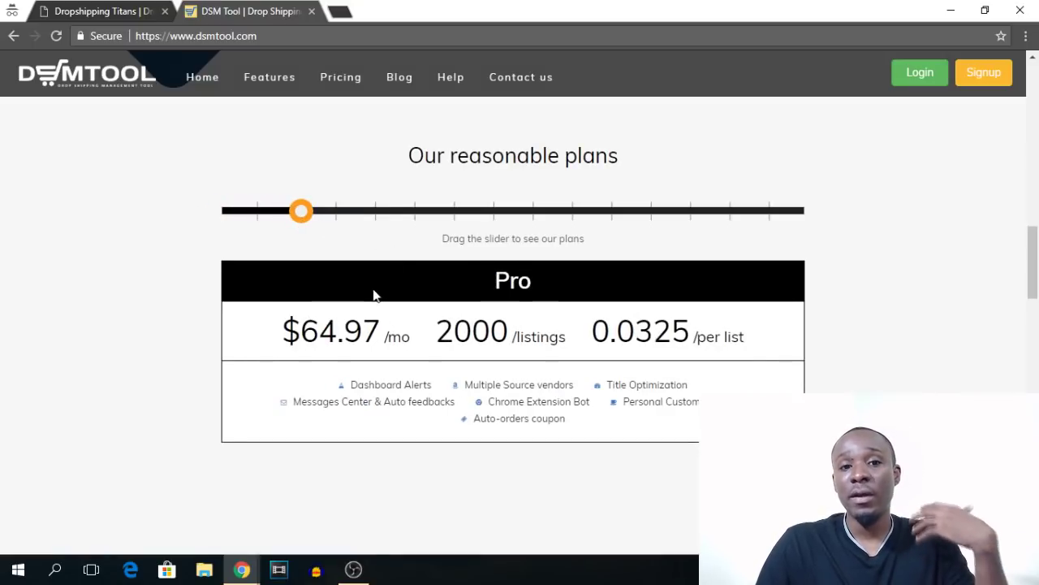
{"action": "left_click_drag", "start_coordinate": [301, 211], "coordinate": [428, 218]}
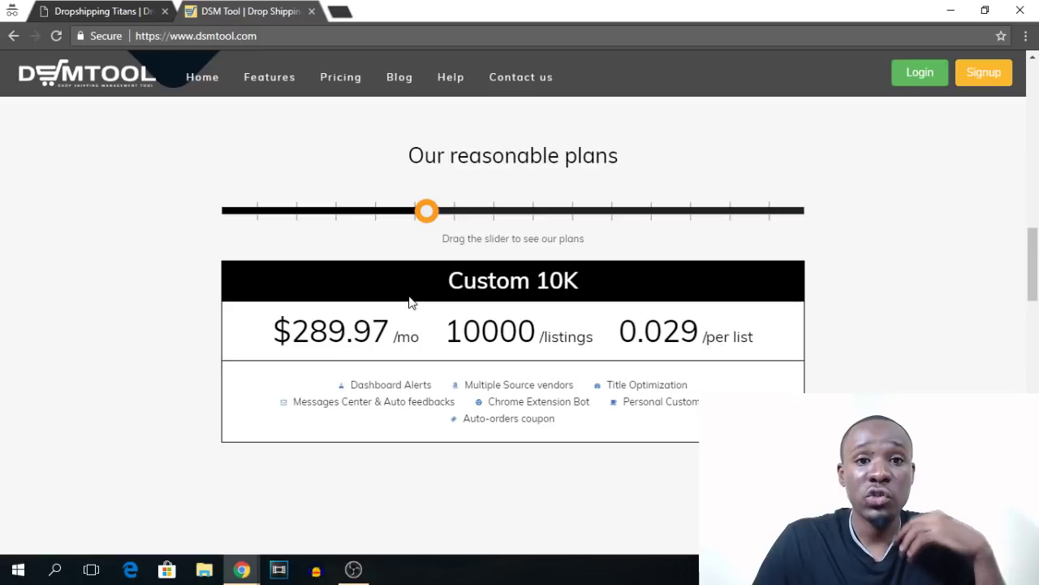
{"action": "left_click_drag", "start_coordinate": [383, 218], "coordinate": [345, 215]}
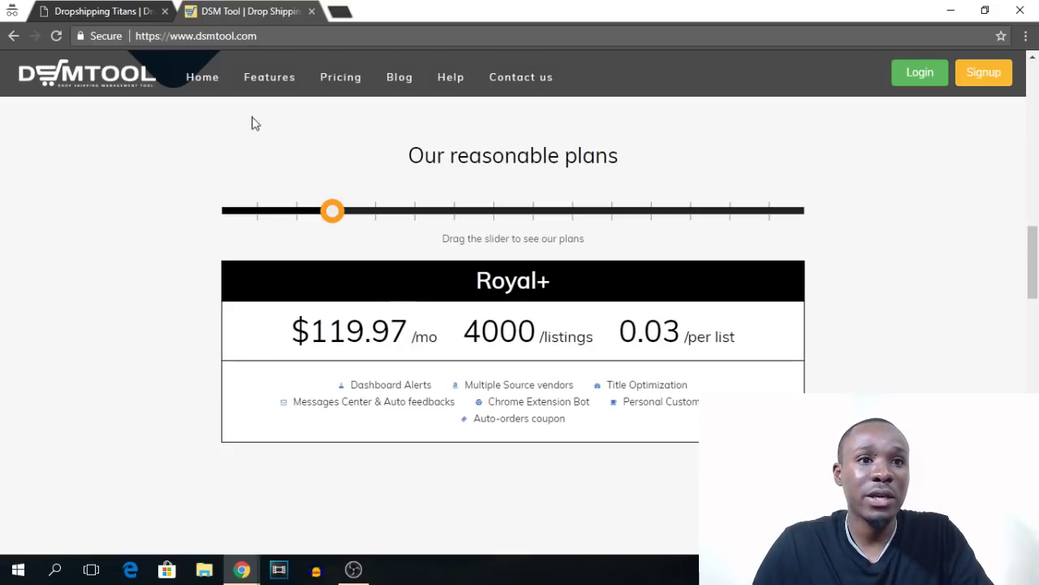
Check the account settings window, and return to the free sign-up offer at the start of the DSM Tool home page
{"action": "left_click", "coordinate": [242, 578]}
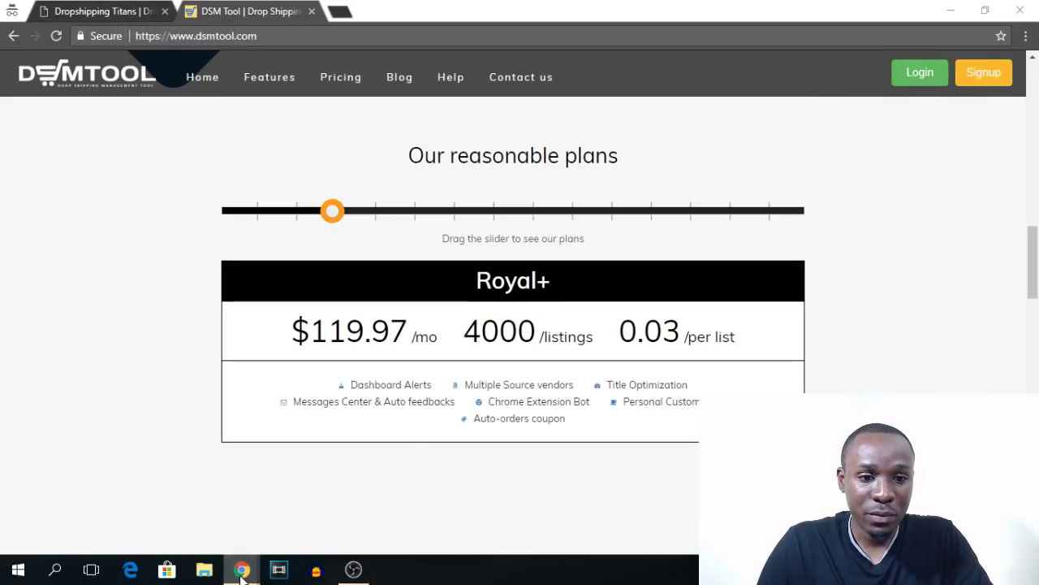
{"action": "left_click", "coordinate": [181, 502]}
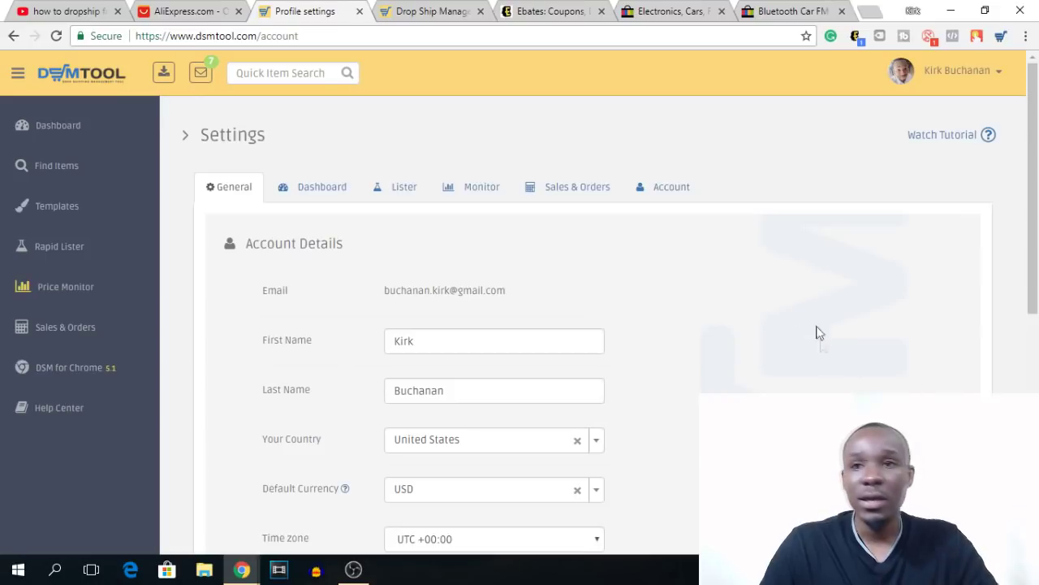
{"action": "left_click", "coordinate": [250, 574]}
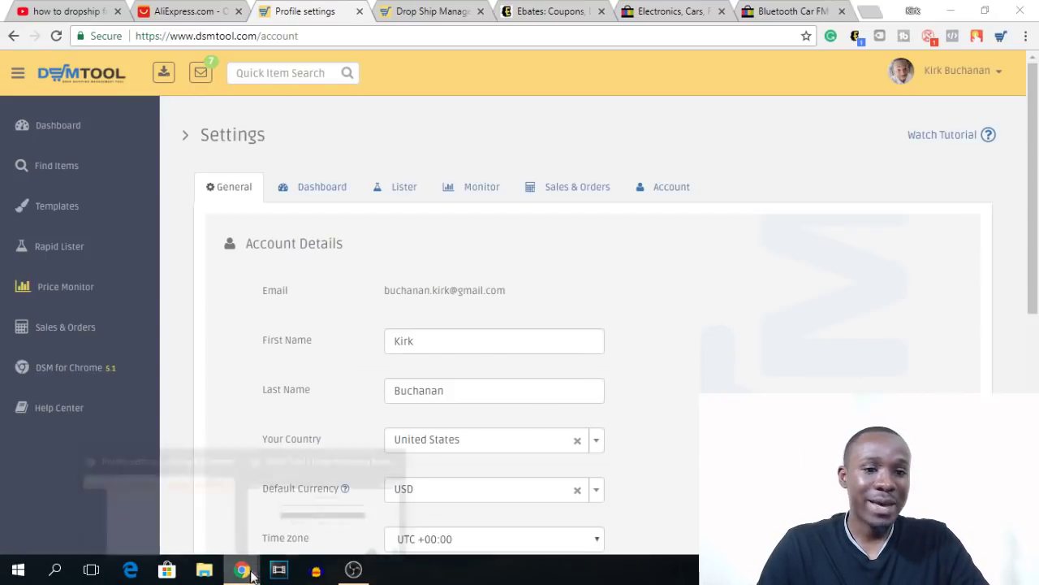
{"action": "left_click", "coordinate": [297, 505]}
{"action": "scroll", "coordinate": [345, 373], "scroll_direction": "up", "scroll_amount": 20}
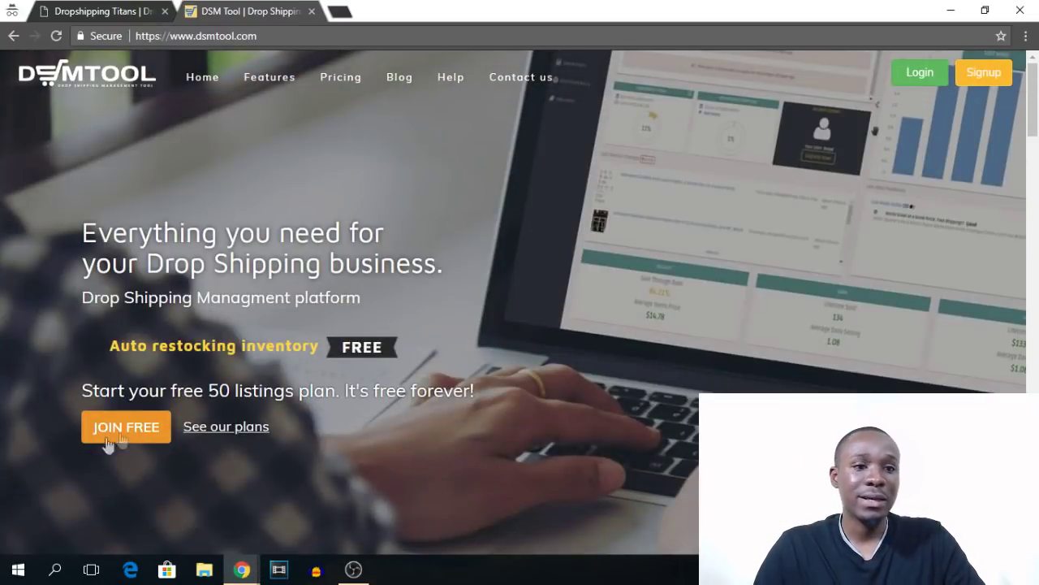
Return to the DSM Tool account window, show the account's Settings entry and review the General account details and eBay connection
{"action": "left_click", "coordinate": [242, 570]}
{"action": "left_click", "coordinate": [191, 529]}
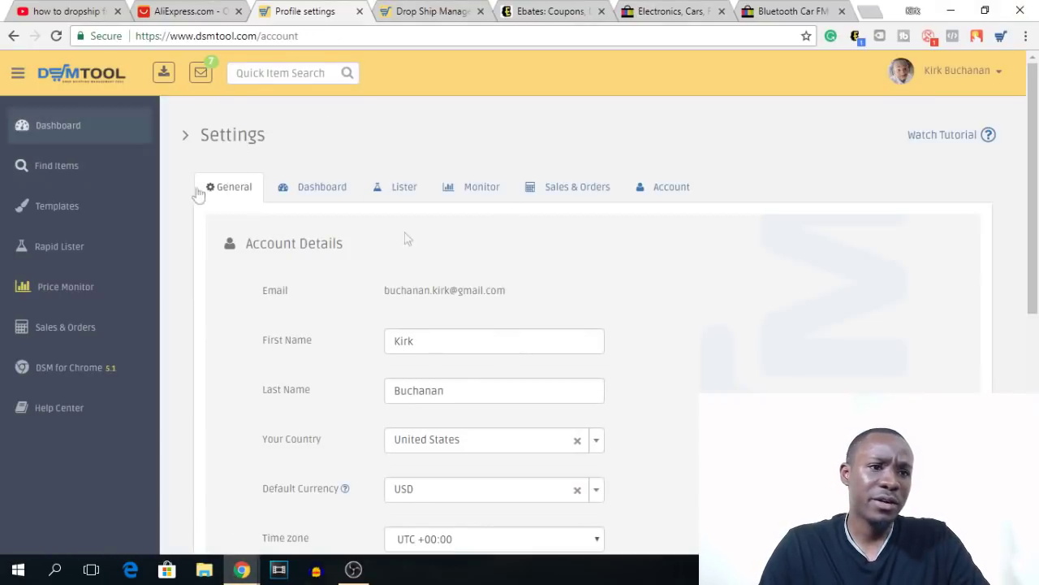
{"action": "left_click", "coordinate": [995, 81]}
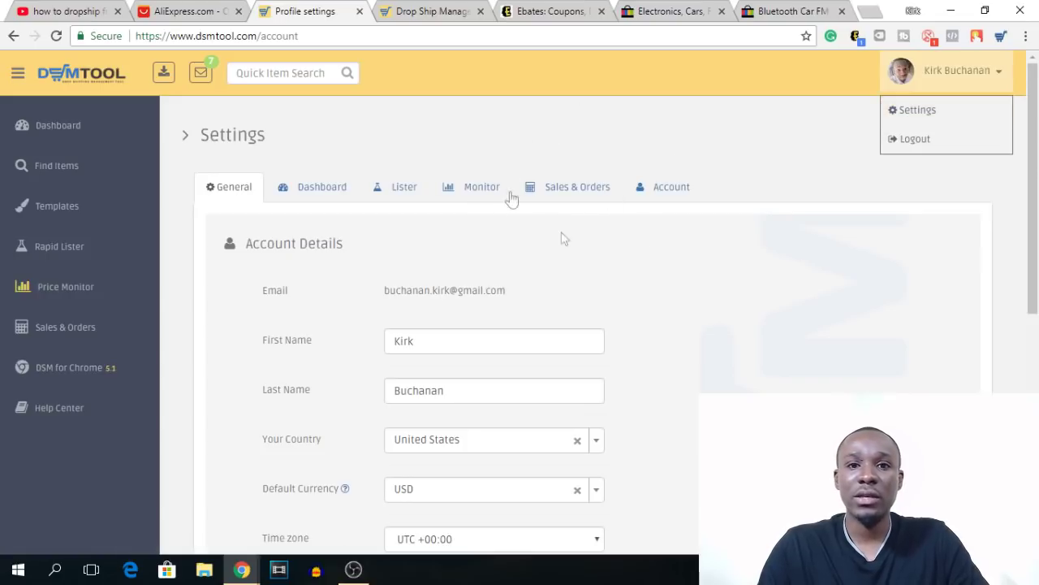
{"action": "scroll", "coordinate": [552, 142], "scroll_direction": "down", "scroll_amount": 2}
{"action": "scroll", "coordinate": [622, 382], "scroll_direction": "down", "scroll_amount": 5}
{"action": "scroll", "coordinate": [525, 320], "scroll_direction": "up", "scroll_amount": 5}
{"action": "scroll", "coordinate": [584, 422], "scroll_direction": "down", "scroll_amount": 5}
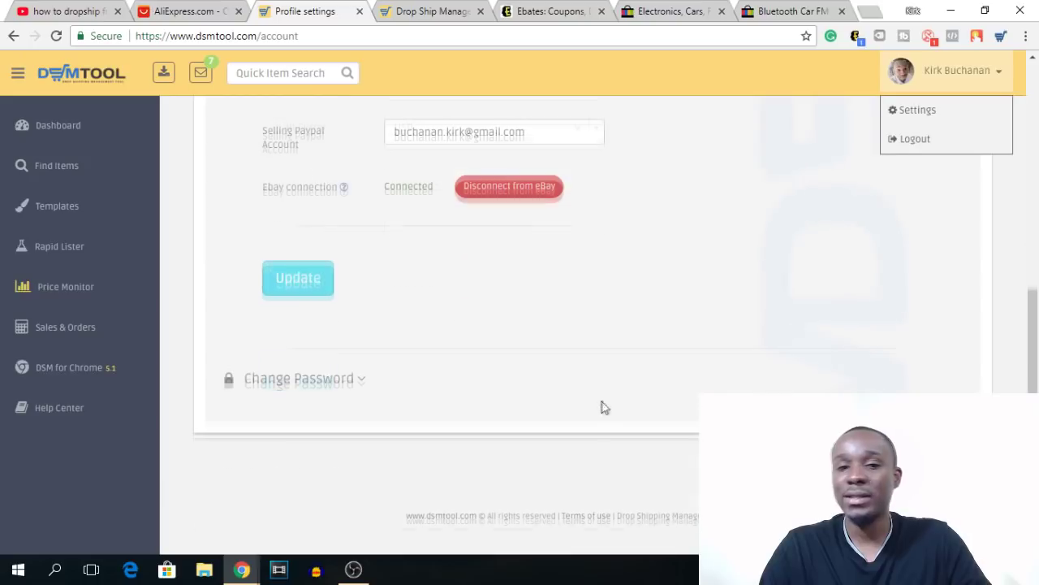
{"action": "scroll", "coordinate": [605, 408], "scroll_direction": "up", "scroll_amount": 5}
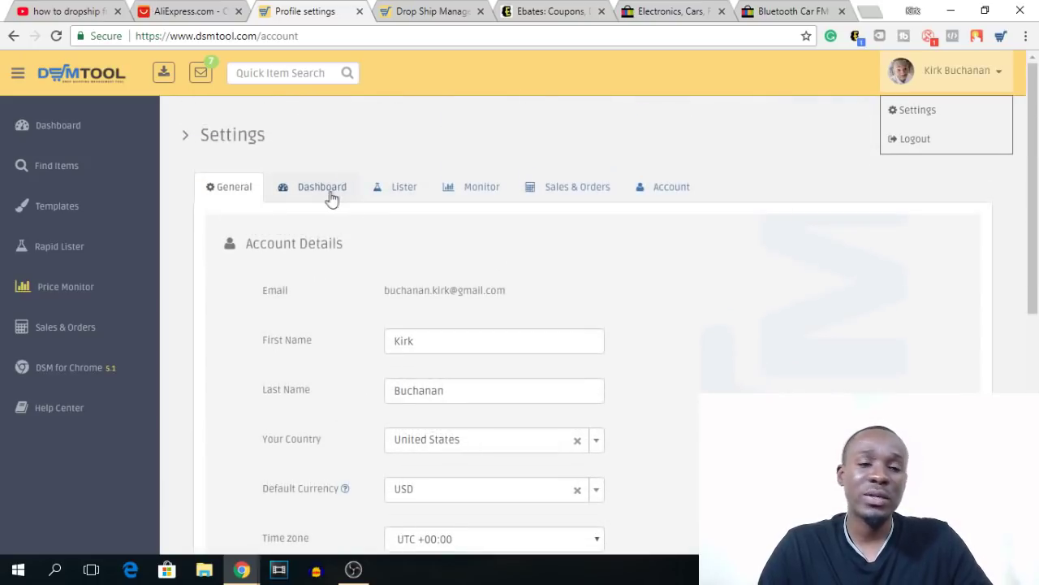
Review the Dashboard Alerts settings for stock, sales and listing views
{"action": "left_click", "coordinate": [332, 198]}
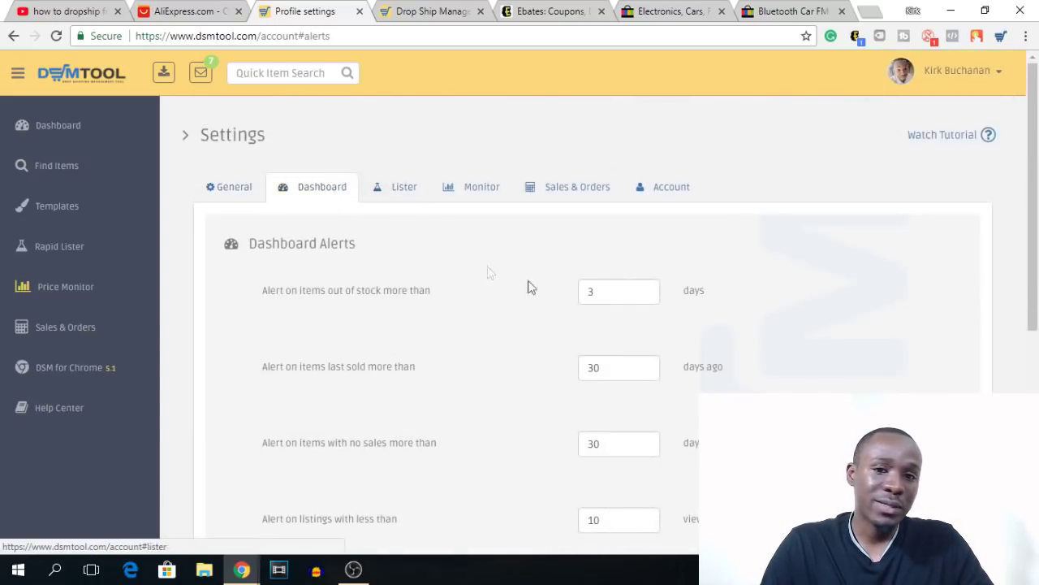
{"action": "scroll", "coordinate": [569, 317], "scroll_direction": "down", "scroll_amount": 5}
{"action": "scroll", "coordinate": [636, 396], "scroll_direction": "up", "scroll_amount": 5}
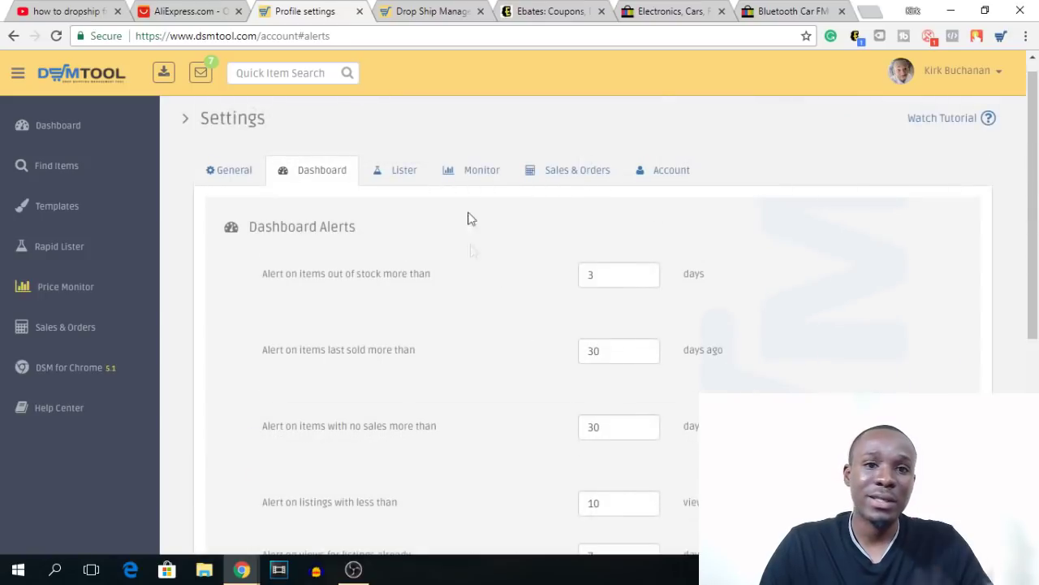
Review the Rapid Lister settings, from the default target and break-even percentage to the item specifics and brand logo
{"action": "left_click", "coordinate": [404, 172]}
{"action": "scroll", "coordinate": [531, 306], "scroll_direction": "down", "scroll_amount": 4}
{"action": "scroll", "coordinate": [512, 284], "scroll_direction": "up", "scroll_amount": 4}
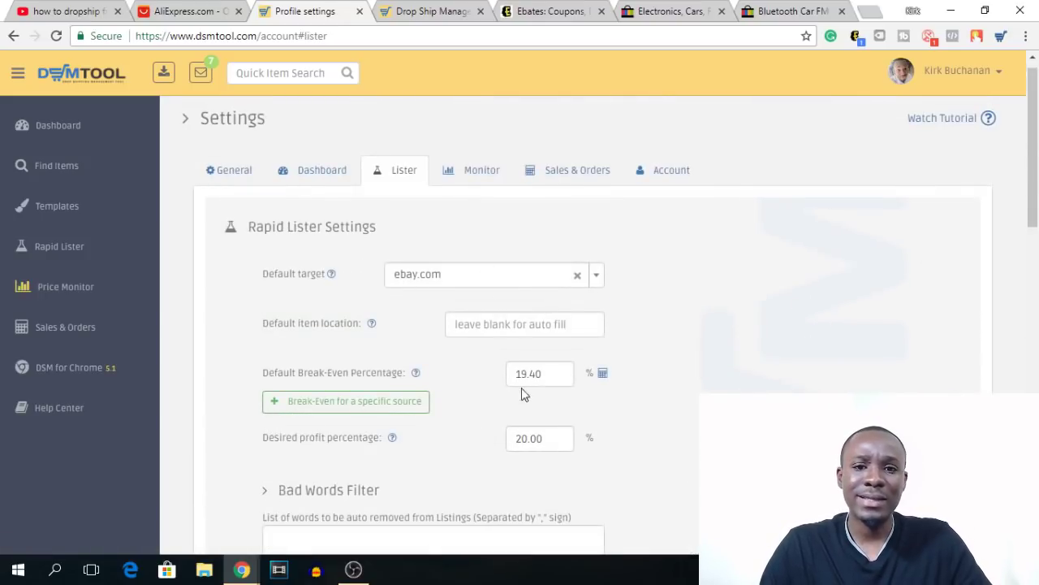
{"action": "scroll", "coordinate": [512, 406], "scroll_direction": "down", "scroll_amount": 2}
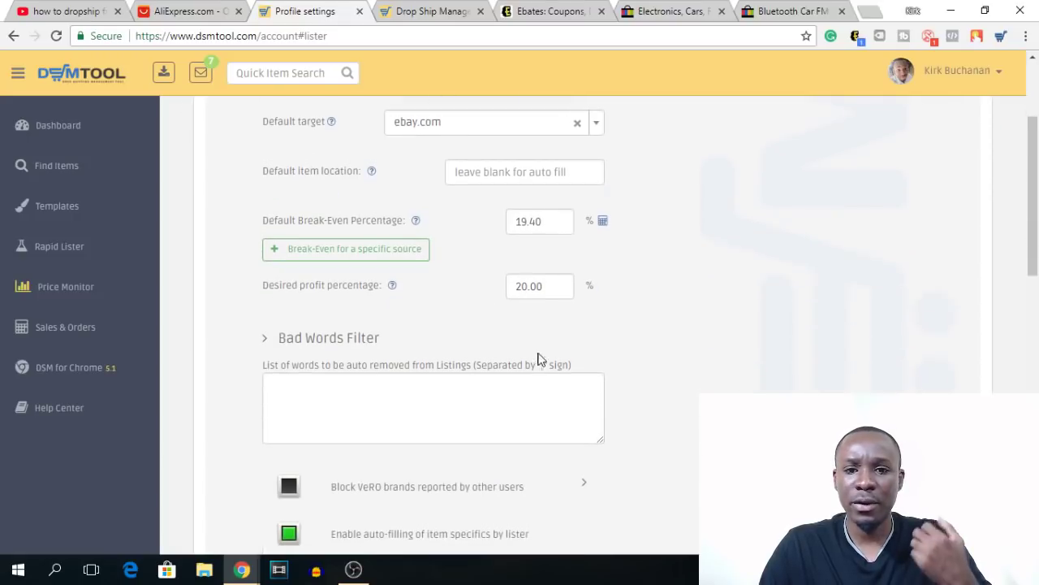
{"action": "scroll", "coordinate": [566, 211], "scroll_direction": "up", "scroll_amount": 2}
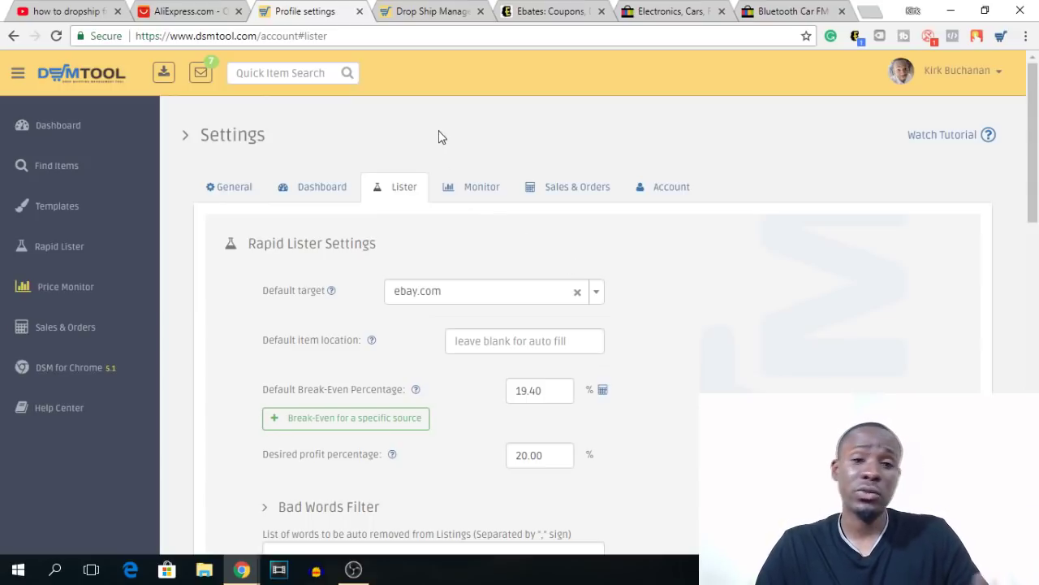
{"action": "scroll", "coordinate": [455, 244], "scroll_direction": "down", "scroll_amount": 6}
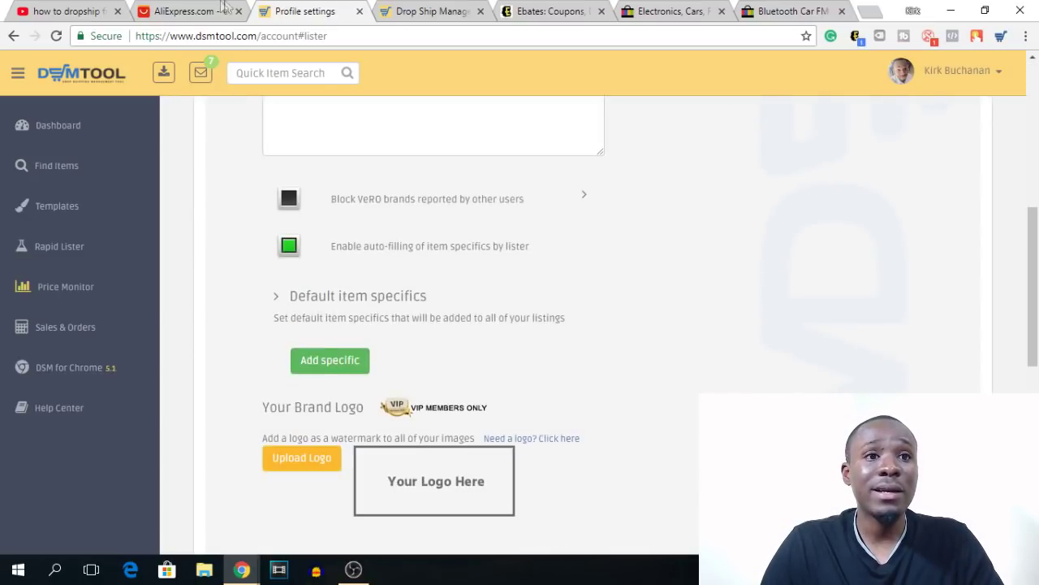
{"action": "left_click", "coordinate": [202, 10]}
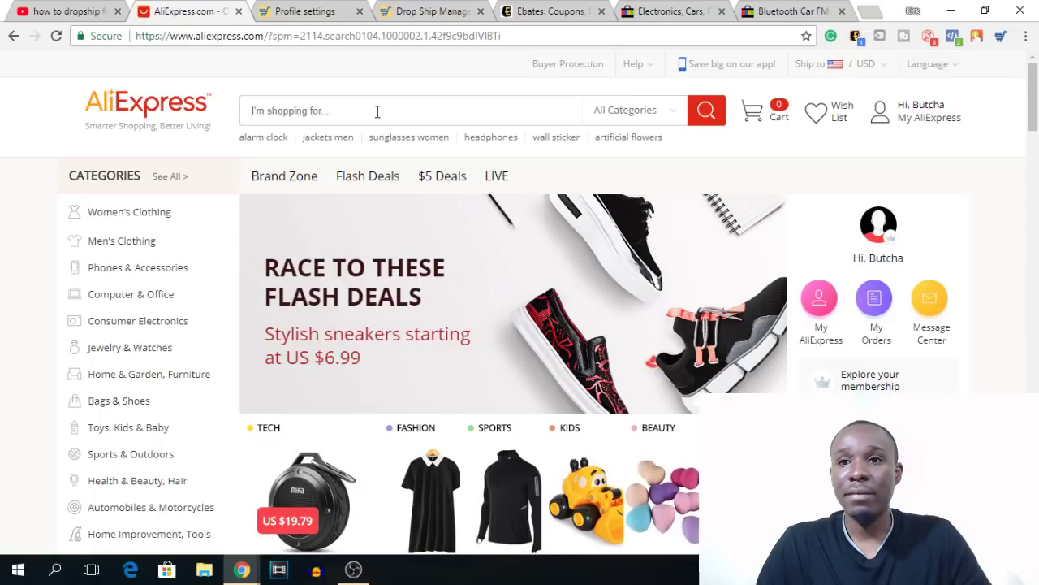
{"action": "left_click", "coordinate": [305, 11]}
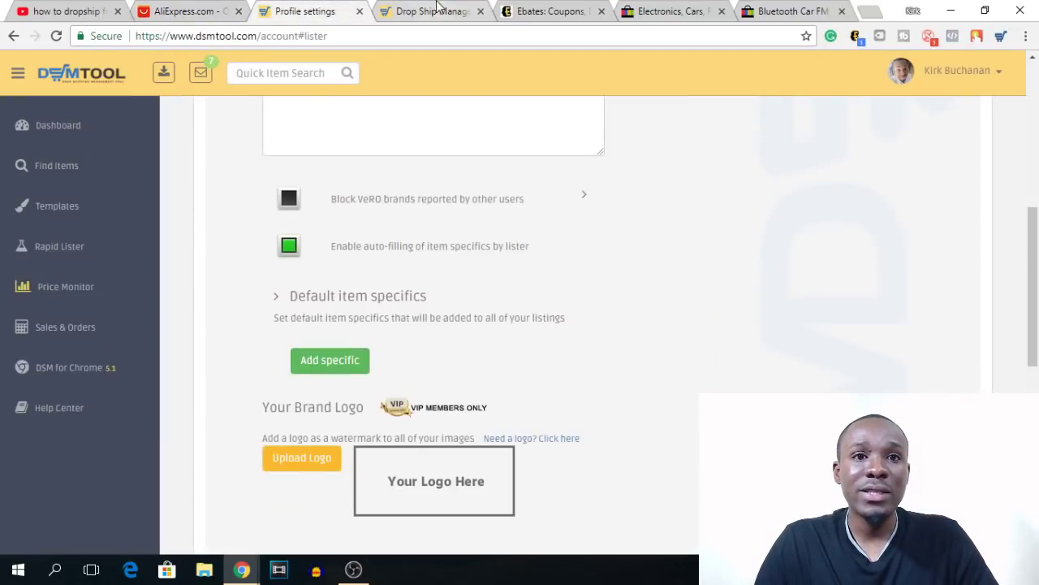
{"action": "scroll", "coordinate": [203, 225], "scroll_direction": "up", "scroll_amount": 6}
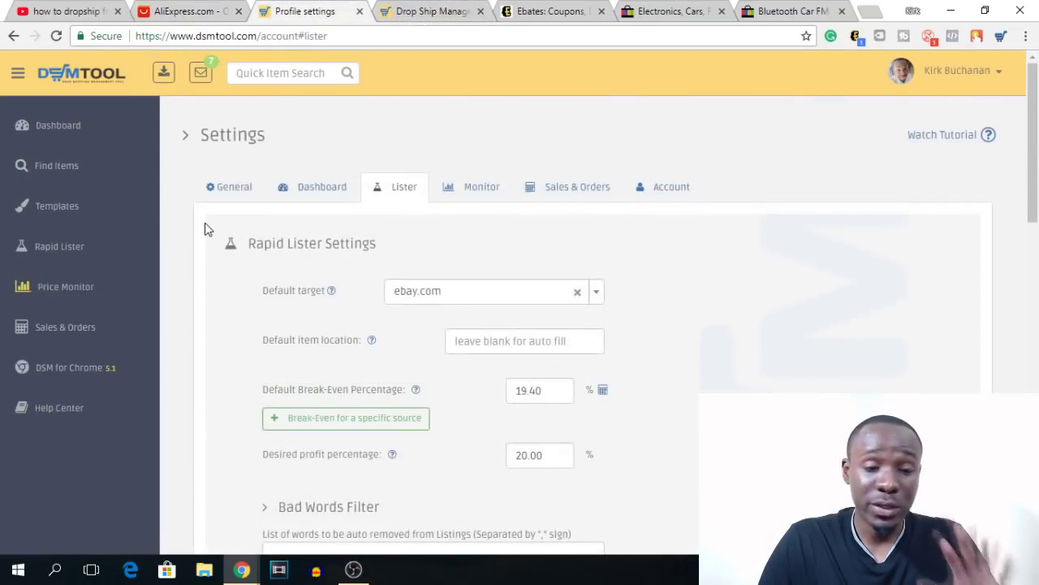
{"action": "scroll", "coordinate": [149, 317], "scroll_direction": "down", "scroll_amount": 3}
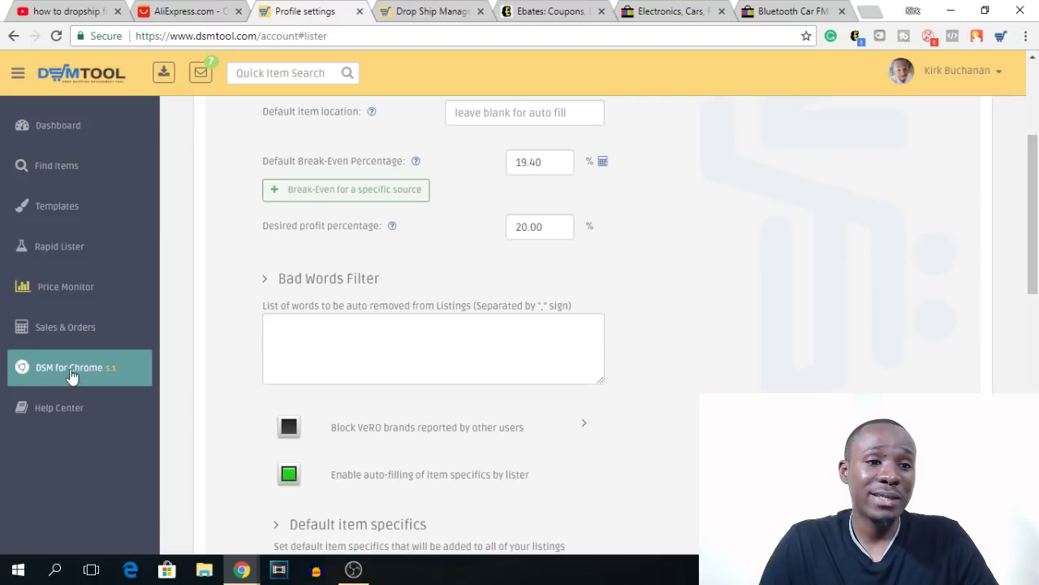
Open the DSM for Chrome page and review the extension's description, install option and demo video
{"action": "left_click", "coordinate": [90, 378]}
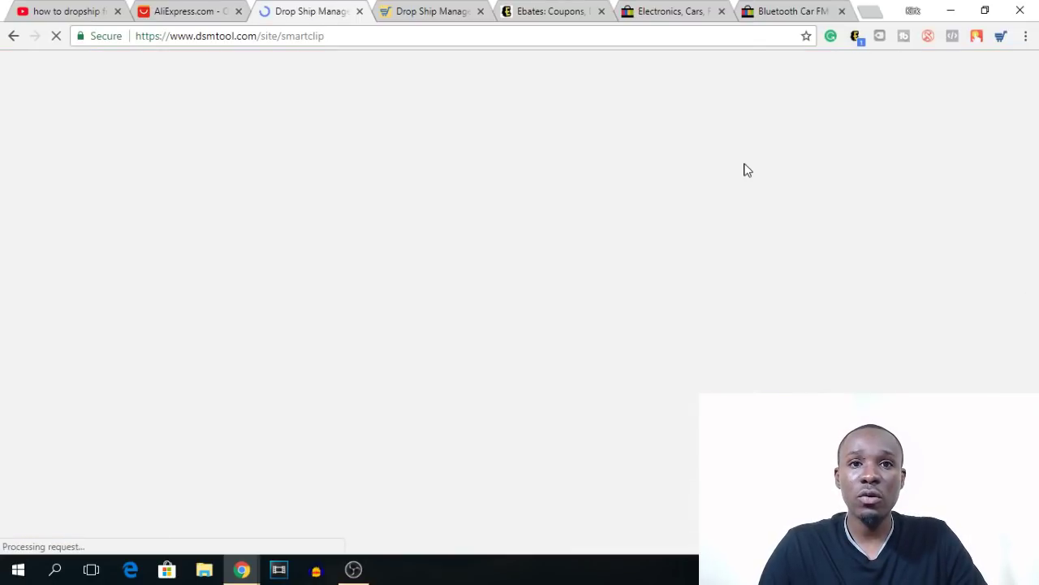
{"action": "scroll", "coordinate": [791, 199], "scroll_direction": "down", "scroll_amount": 2}
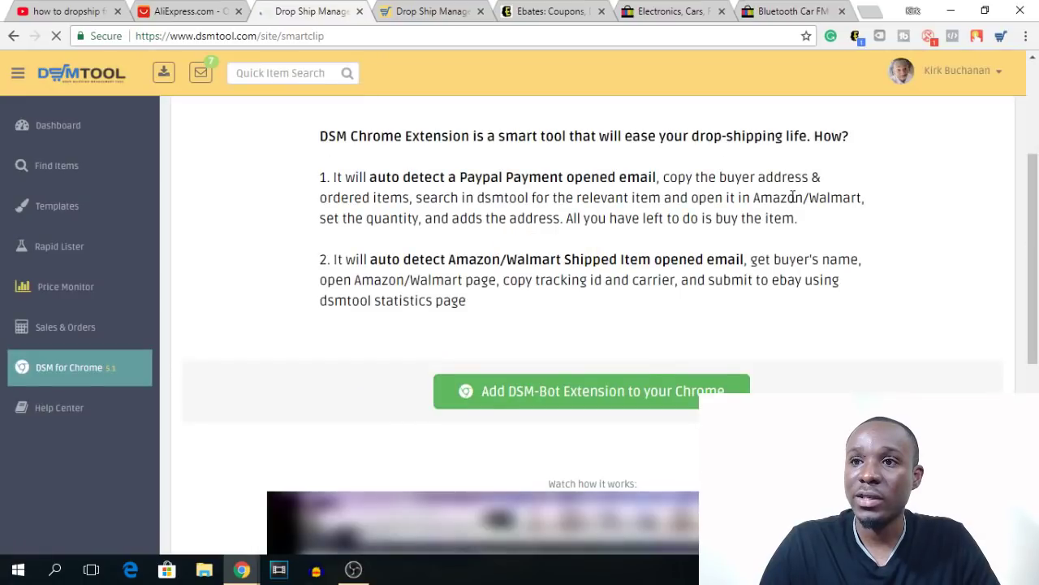
{"action": "scroll", "coordinate": [793, 198], "scroll_direction": "down", "scroll_amount": 3}
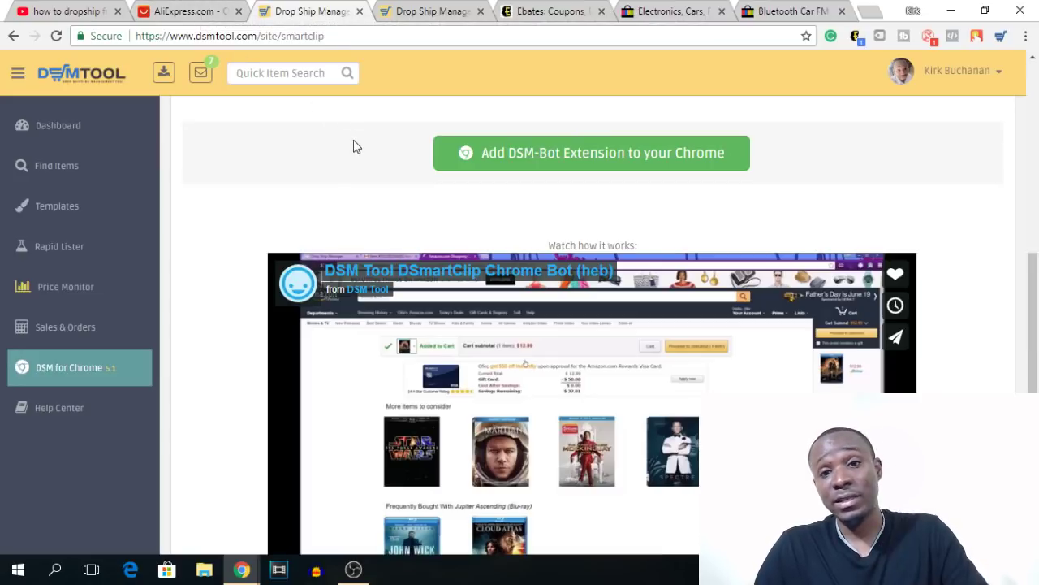
Switch to AliExpress and search for "bluetooth fm transmitter" using the matching suggestion
{"action": "left_click", "coordinate": [203, 10]}
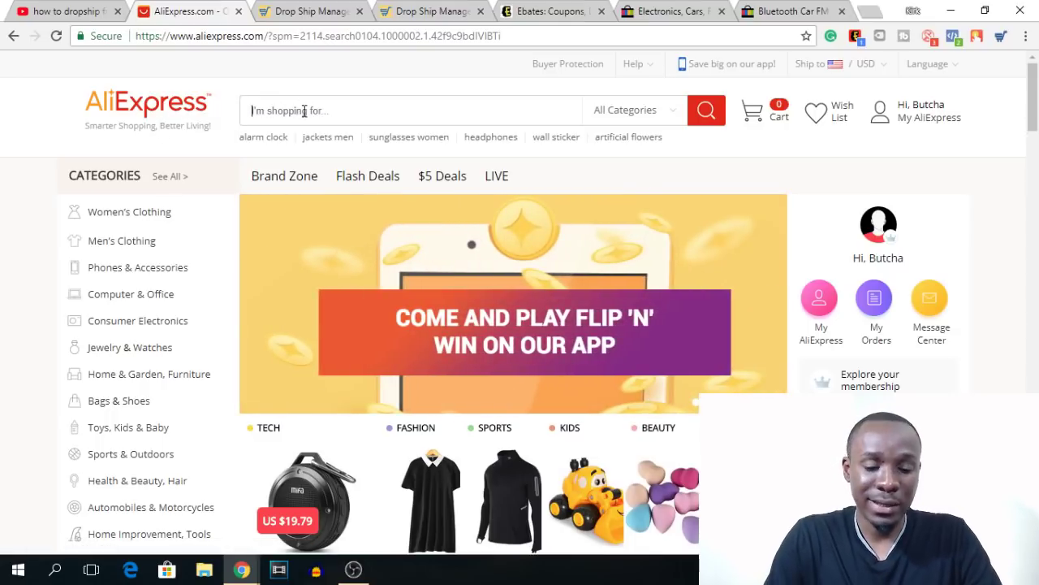
{"action": "type", "text": "b"}
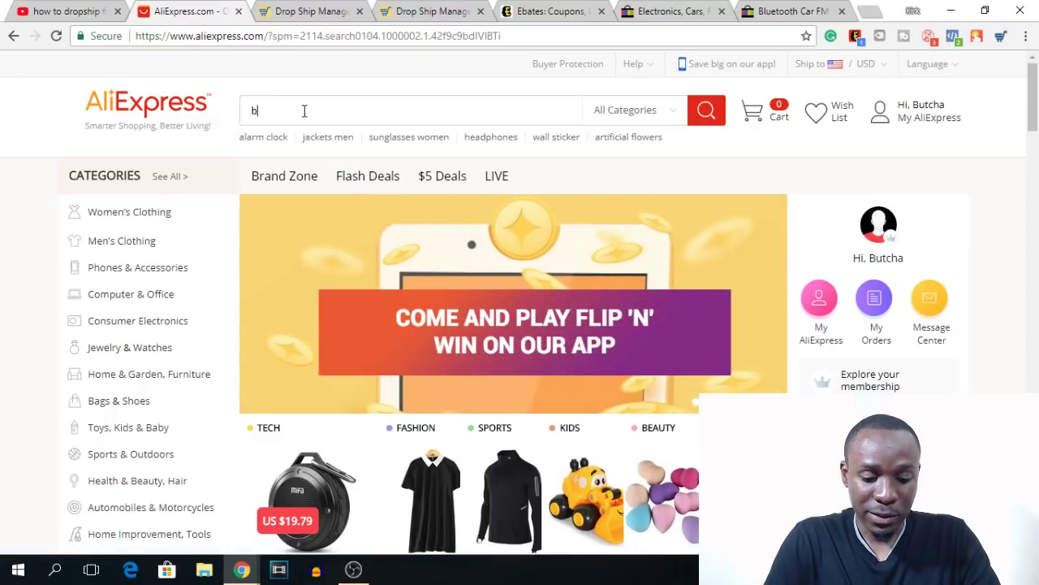
{"action": "type", "text": "luetoo"}
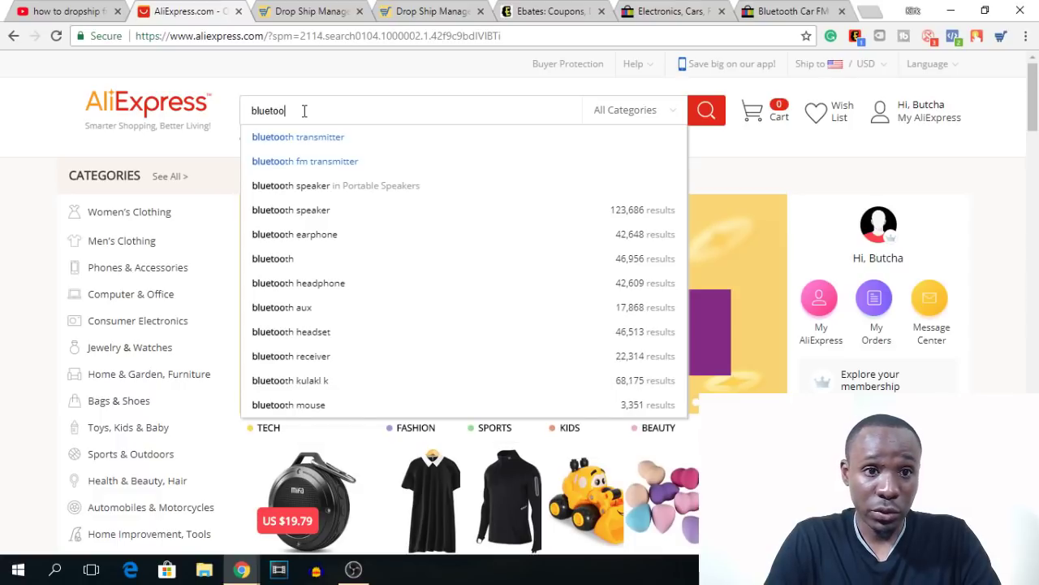
{"action": "left_click", "coordinate": [312, 164]}
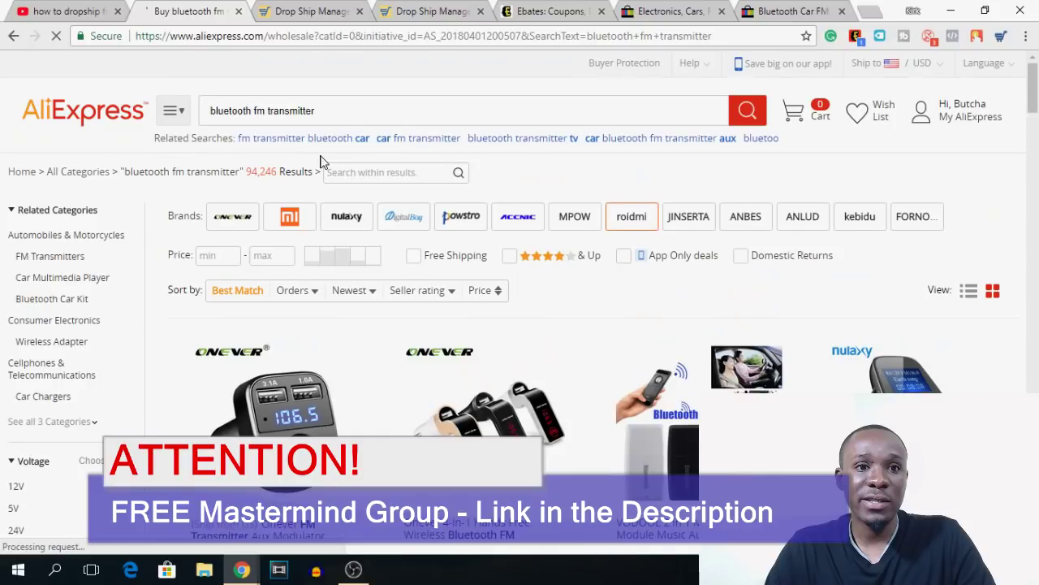
Add the Onever FM Transmitter Aux Modulator, the Nulaxy FM Transmitter and the ANLUD Bluetooth Wireless Mp3 Player to the DSM items list
{"action": "scroll", "coordinate": [321, 161], "scroll_direction": "down", "scroll_amount": 1}
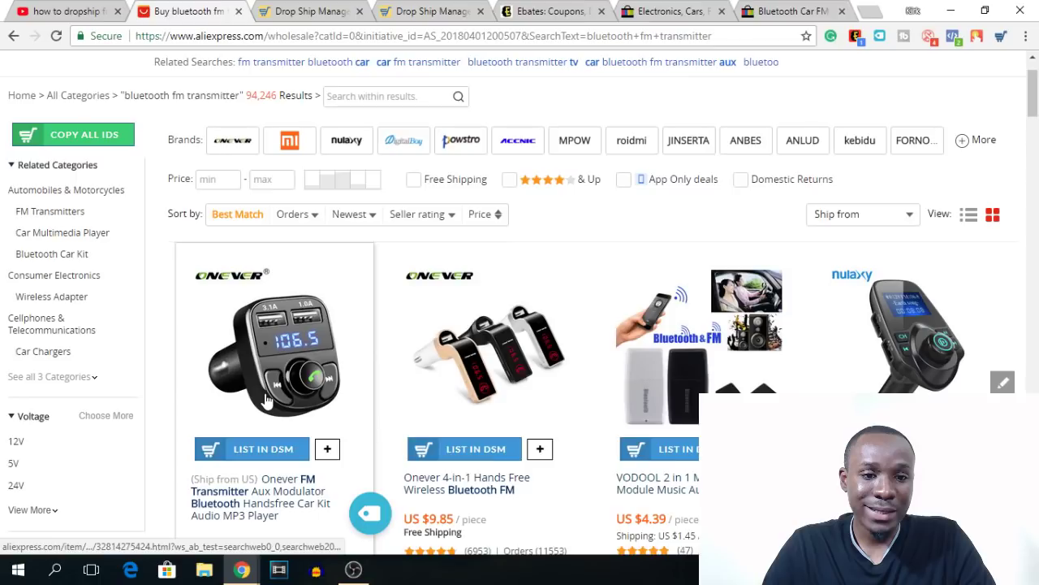
{"action": "scroll", "coordinate": [318, 311], "scroll_direction": "down", "scroll_amount": 2}
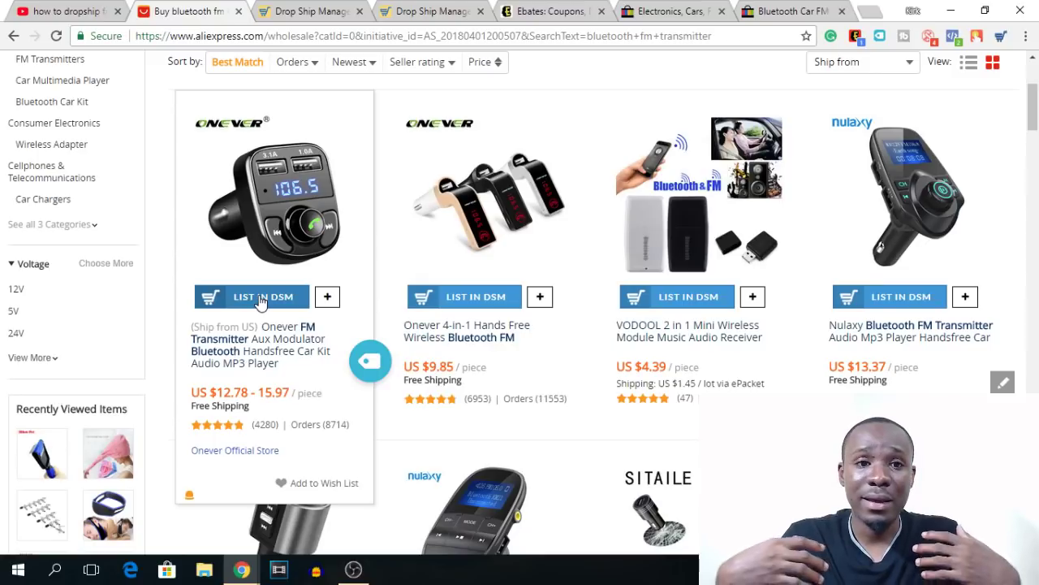
{"action": "scroll", "coordinate": [398, 299], "scroll_direction": "up", "scroll_amount": 1}
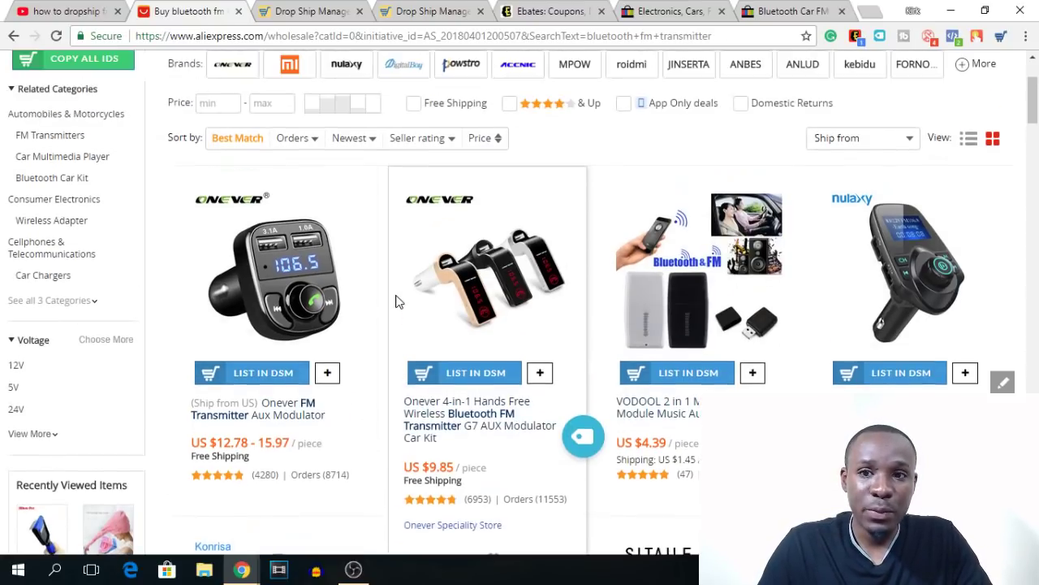
{"action": "scroll", "coordinate": [538, 301], "scroll_direction": "down", "scroll_amount": 2}
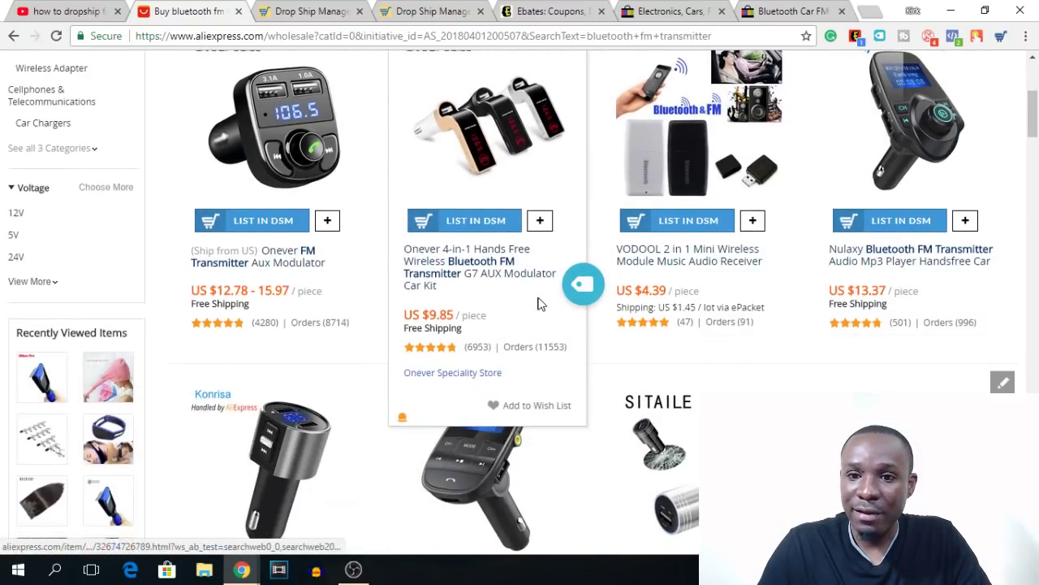
{"action": "left_click", "coordinate": [328, 224]}
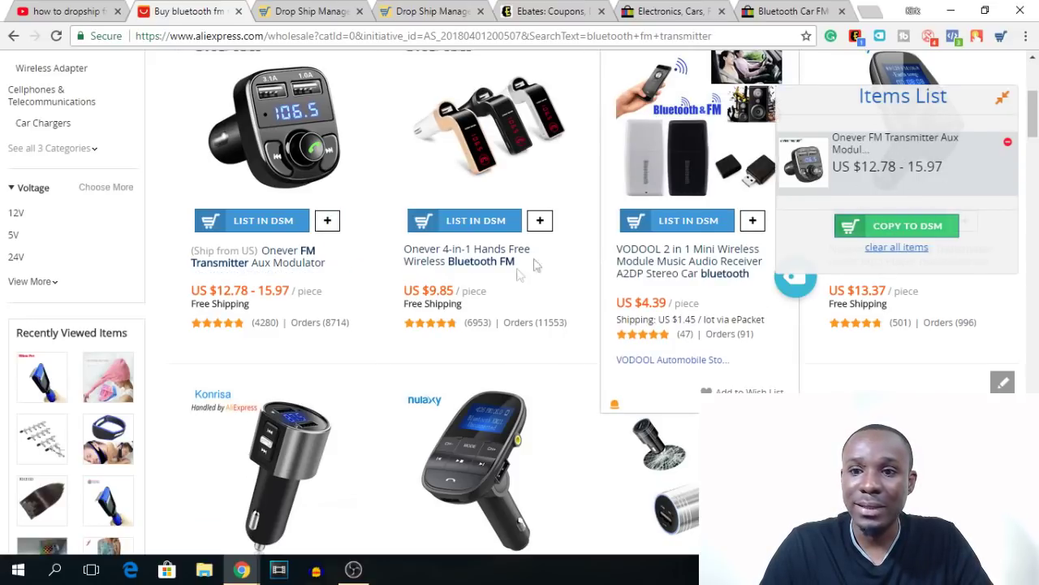
{"action": "scroll", "coordinate": [492, 297], "scroll_direction": "down", "scroll_amount": 2}
{"action": "scroll", "coordinate": [492, 296], "scroll_direction": "down", "scroll_amount": 3}
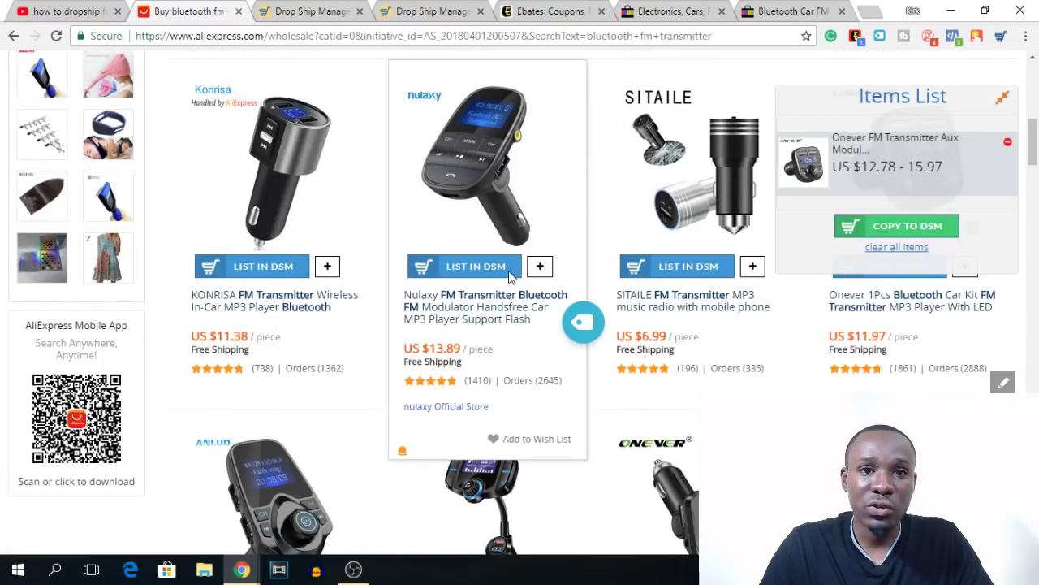
{"action": "left_click", "coordinate": [542, 268]}
{"action": "scroll", "coordinate": [511, 325], "scroll_direction": "down", "scroll_amount": 2}
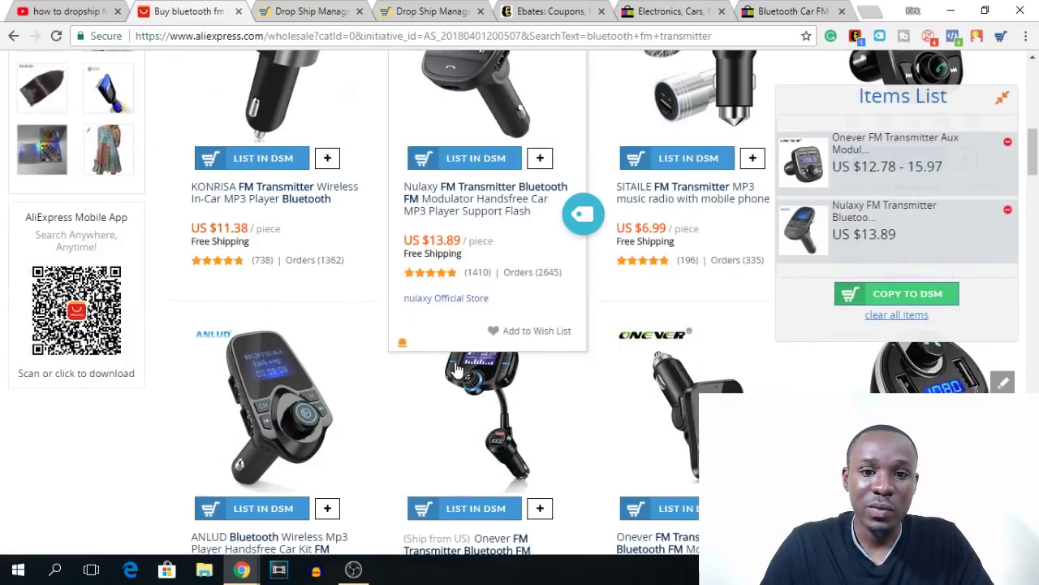
{"action": "scroll", "coordinate": [363, 380], "scroll_direction": "down", "scroll_amount": 1}
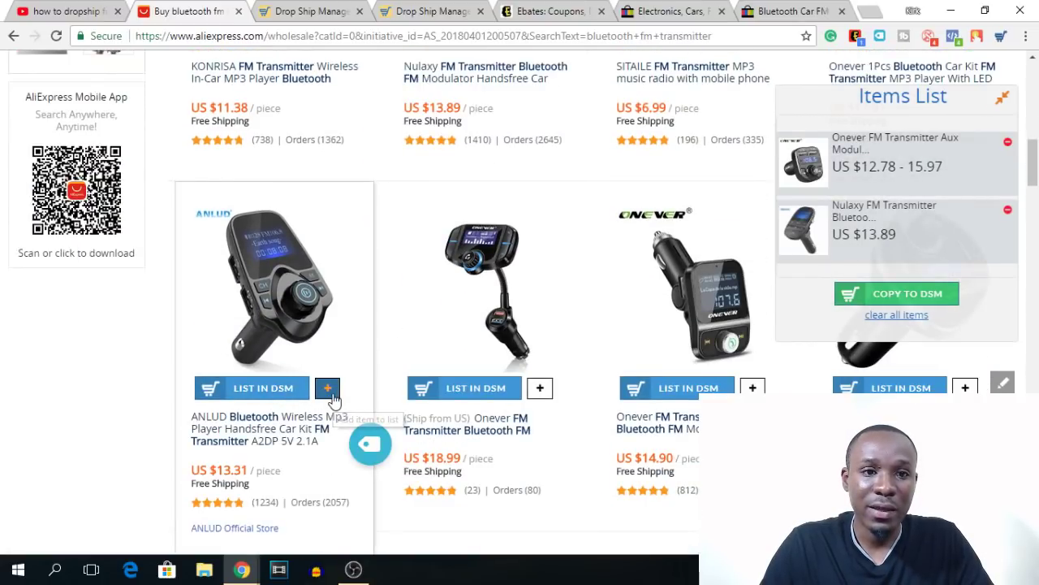
{"action": "left_click", "coordinate": [329, 389]}
Replace the AliExpress search with "iphone 8 cases" using the matching suggestion
{"action": "scroll", "coordinate": [456, 336], "scroll_direction": "up", "scroll_amount": 10}
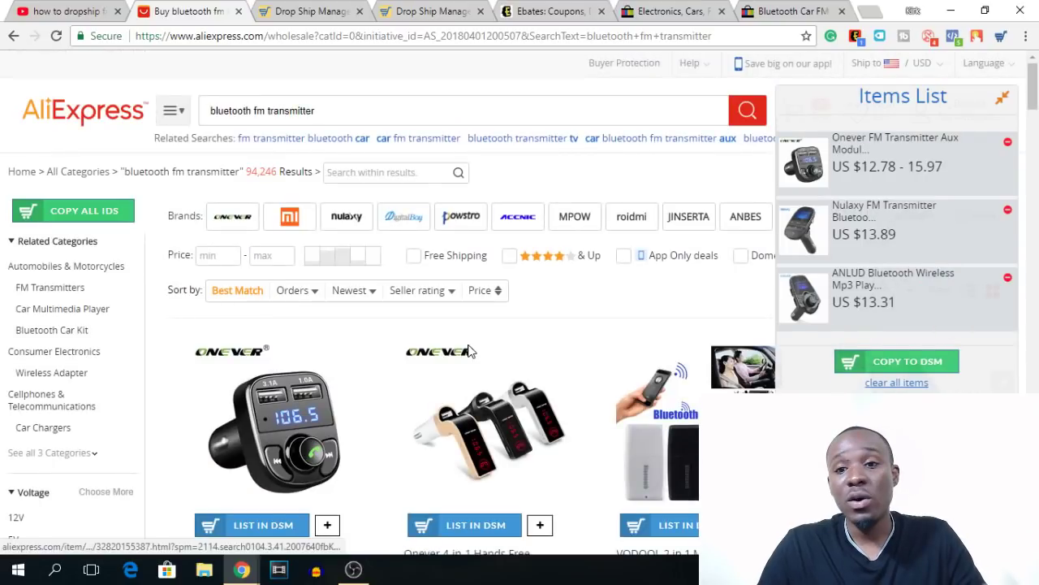
{"action": "scroll", "coordinate": [360, 319], "scroll_direction": "down", "scroll_amount": 15}
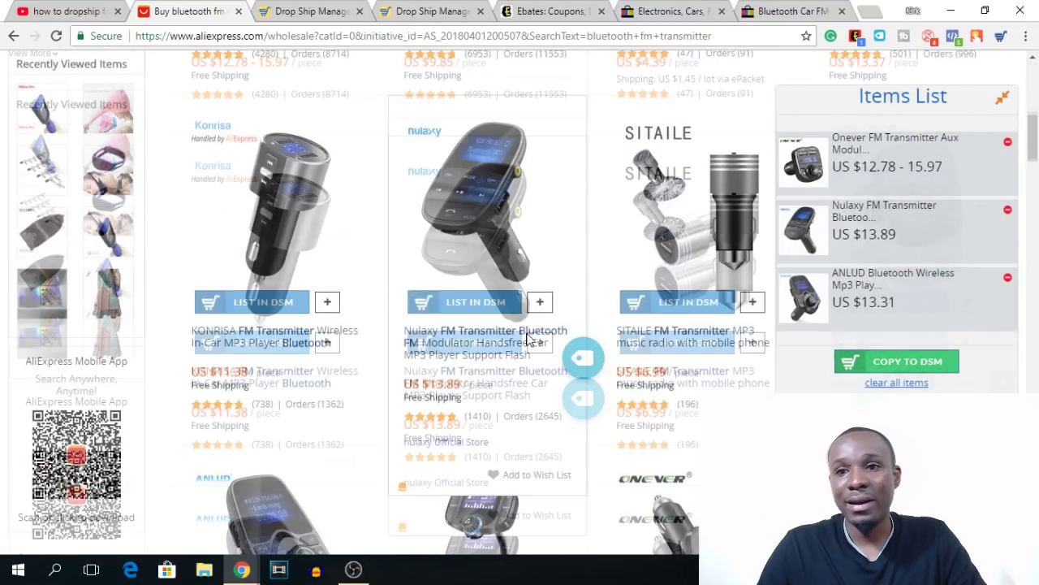
{"action": "scroll", "coordinate": [438, 337], "scroll_direction": "up", "scroll_amount": 12}
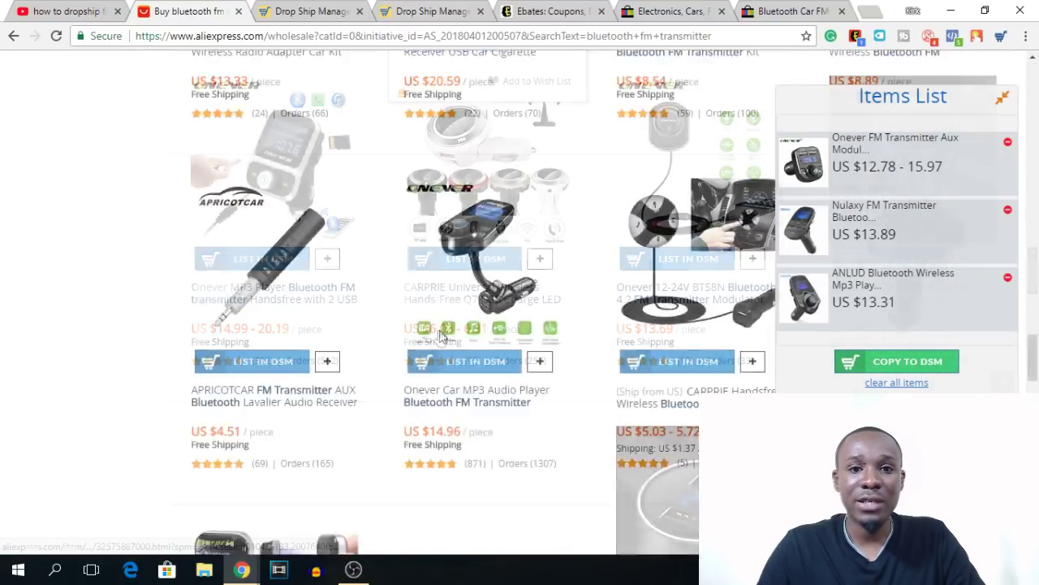
{"action": "scroll", "coordinate": [431, 332], "scroll_direction": "up", "scroll_amount": 6}
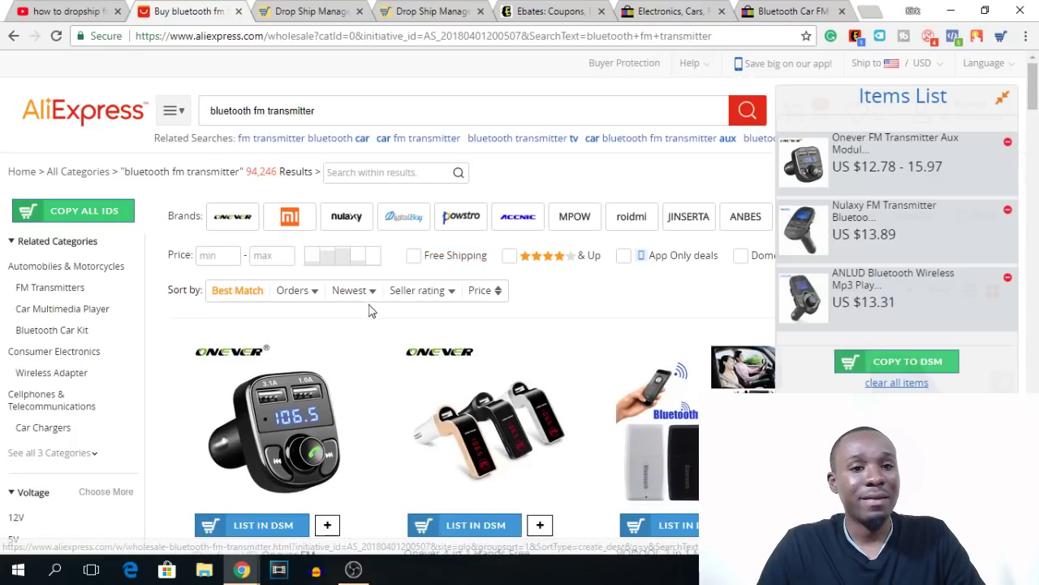
{"action": "triple_click", "coordinate": [385, 110]}
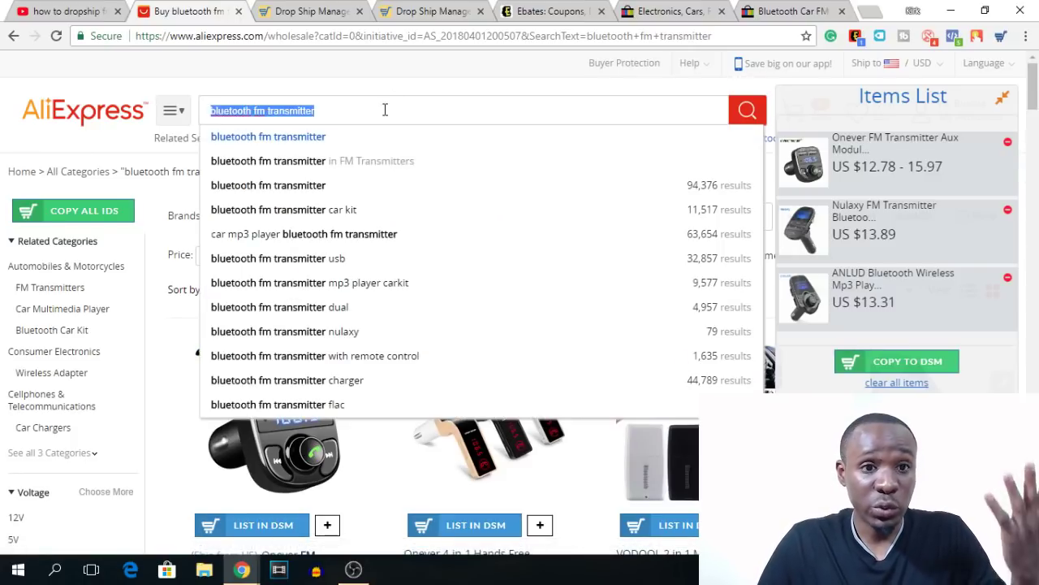
{"action": "type", "text": "iphone"}
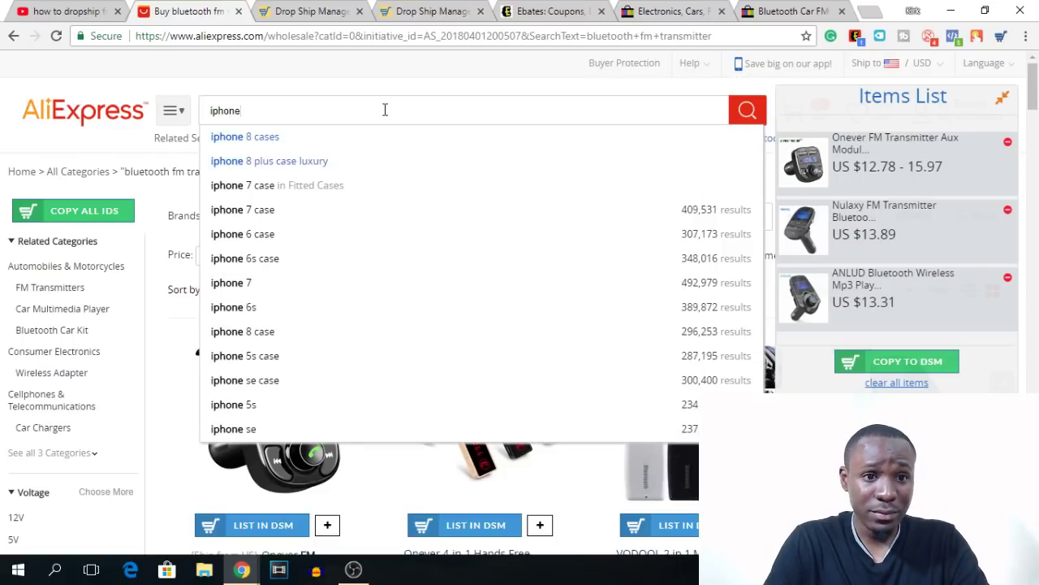
{"action": "left_click", "coordinate": [298, 144]}
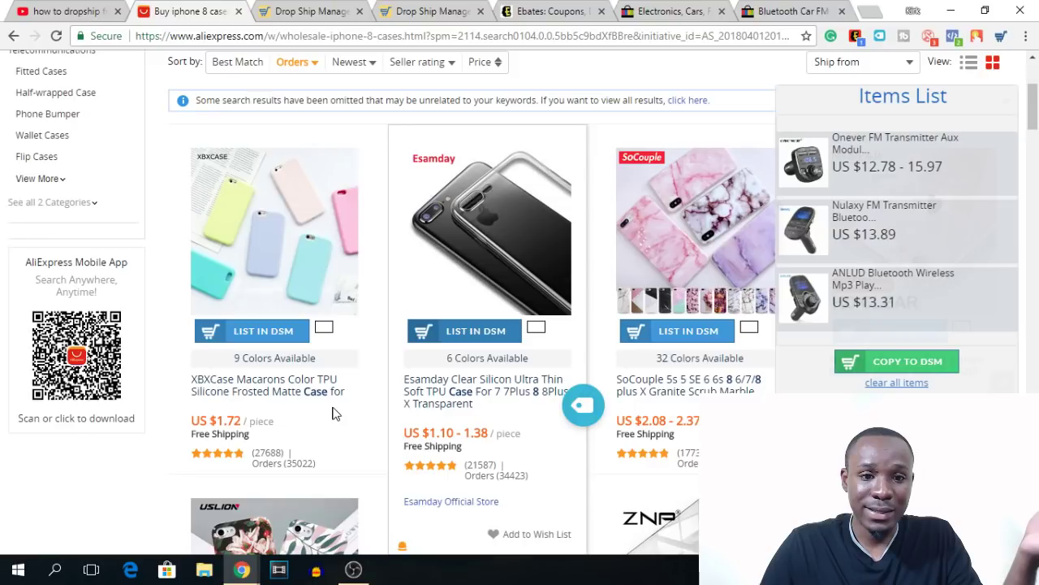
Add the XBXCase Macarons Color TPU case and the Esamday Clear Silicon case to the DSM items list
{"action": "left_click", "coordinate": [324, 328]}
{"action": "left_click", "coordinate": [540, 333]}
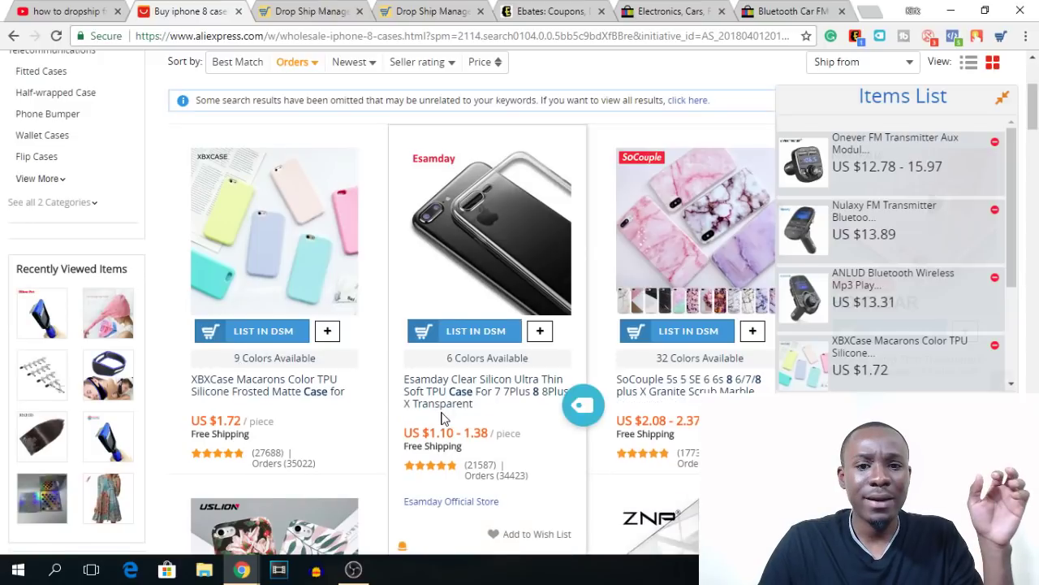
{"action": "scroll", "coordinate": [443, 418], "scroll_direction": "down", "scroll_amount": 1}
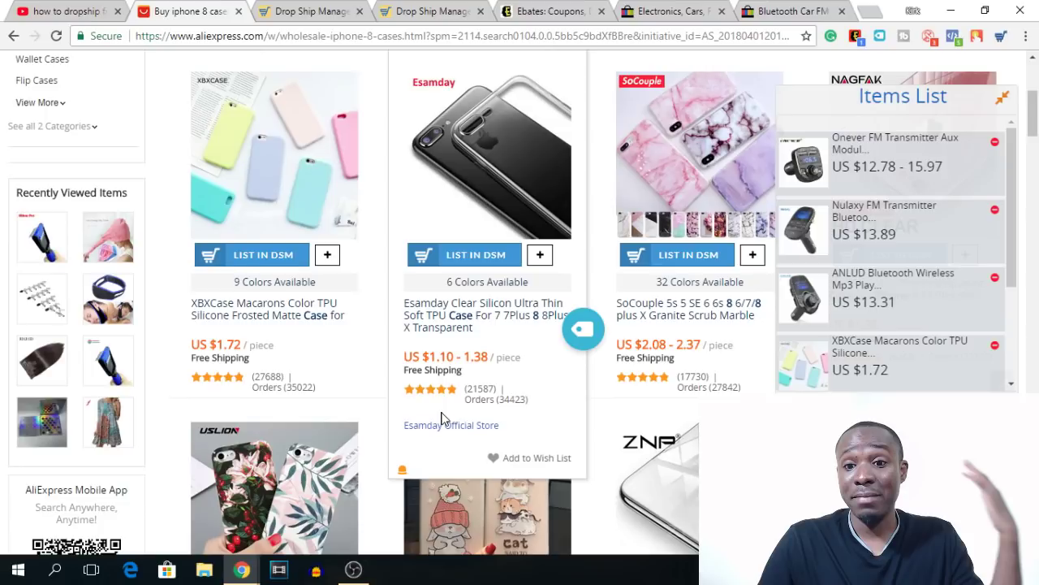
{"action": "left_click_drag", "start_coordinate": [1034, 129], "coordinate": [1036, 177]}
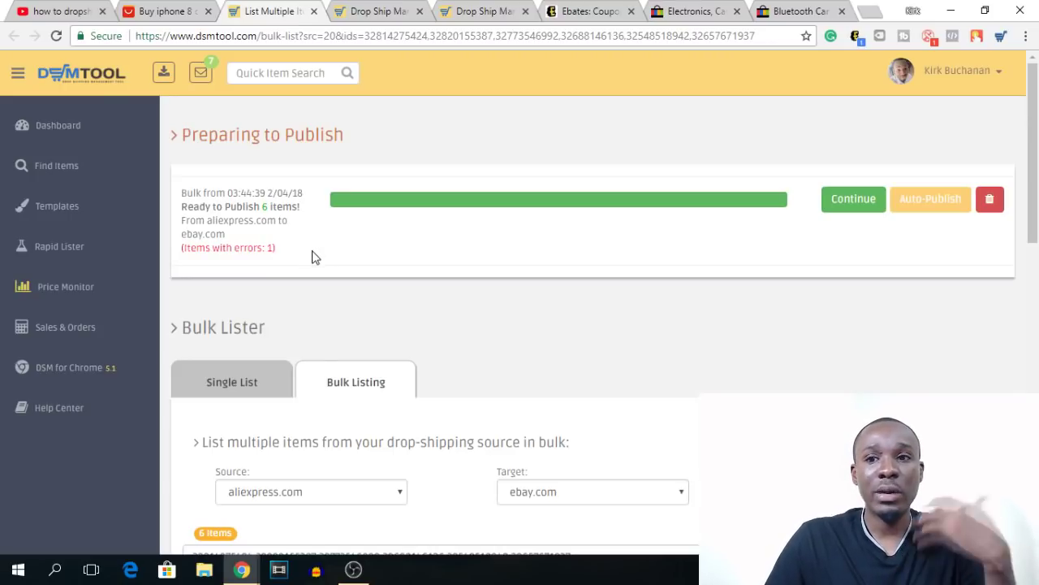
Review the Bulk Listing form, from the imported item IDs and listing policies to the default quantity, template and profit percentage, and return to the publishing status
{"action": "scroll", "coordinate": [333, 252], "scroll_direction": "down", "scroll_amount": 3}
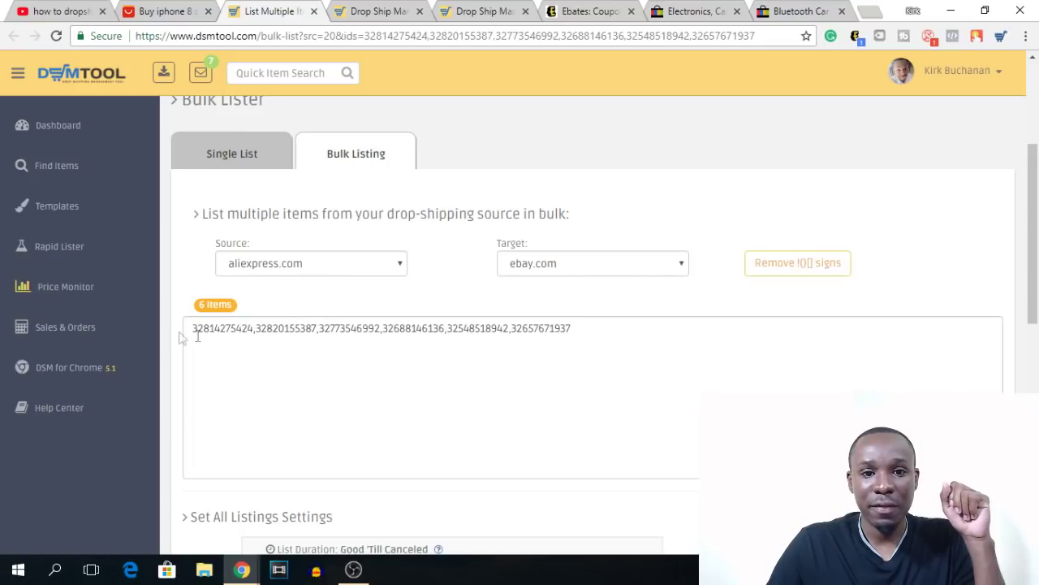
{"action": "scroll", "coordinate": [419, 379], "scroll_direction": "down", "scroll_amount": 7}
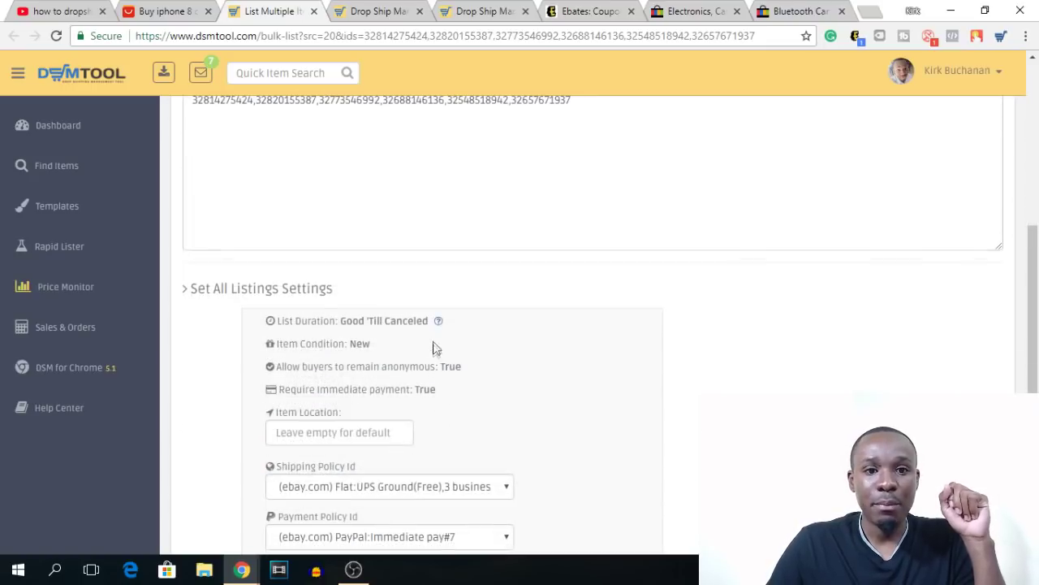
{"action": "scroll", "coordinate": [349, 203], "scroll_direction": "up", "scroll_amount": 4}
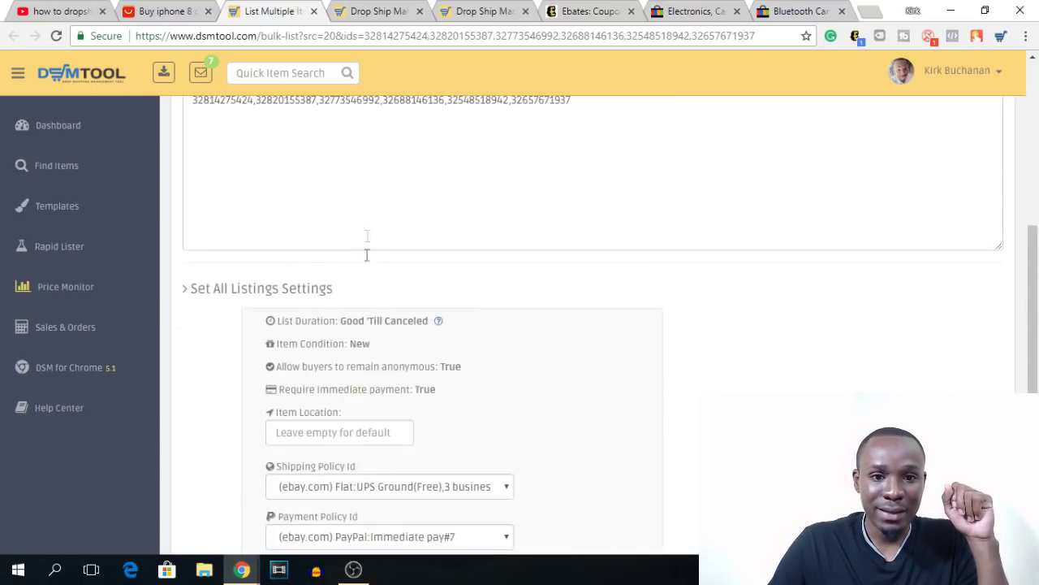
{"action": "scroll", "coordinate": [366, 325], "scroll_direction": "down", "scroll_amount": 4}
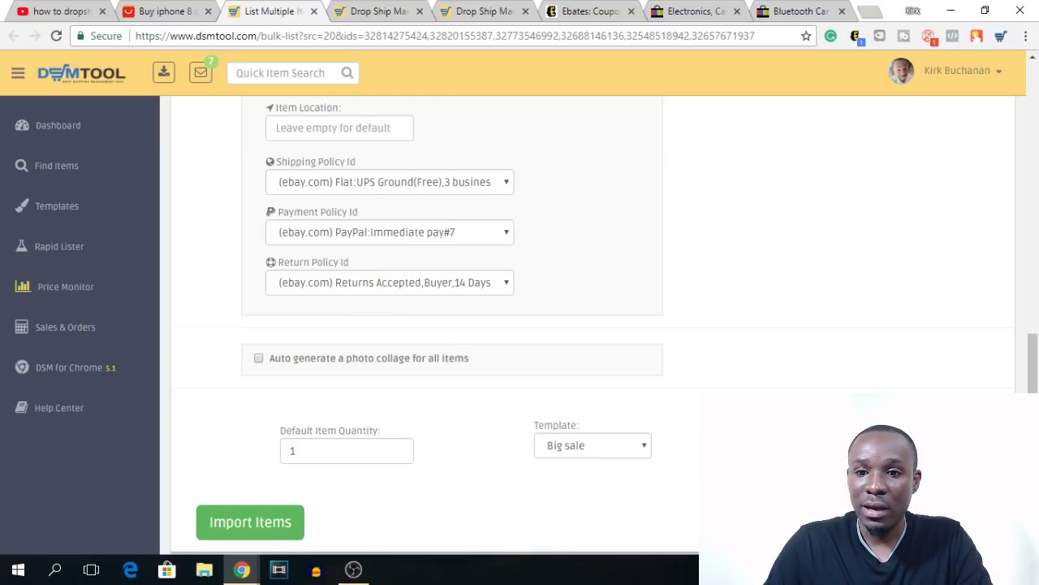
{"action": "scroll", "coordinate": [520, 324], "scroll_direction": "down", "scroll_amount": 1}
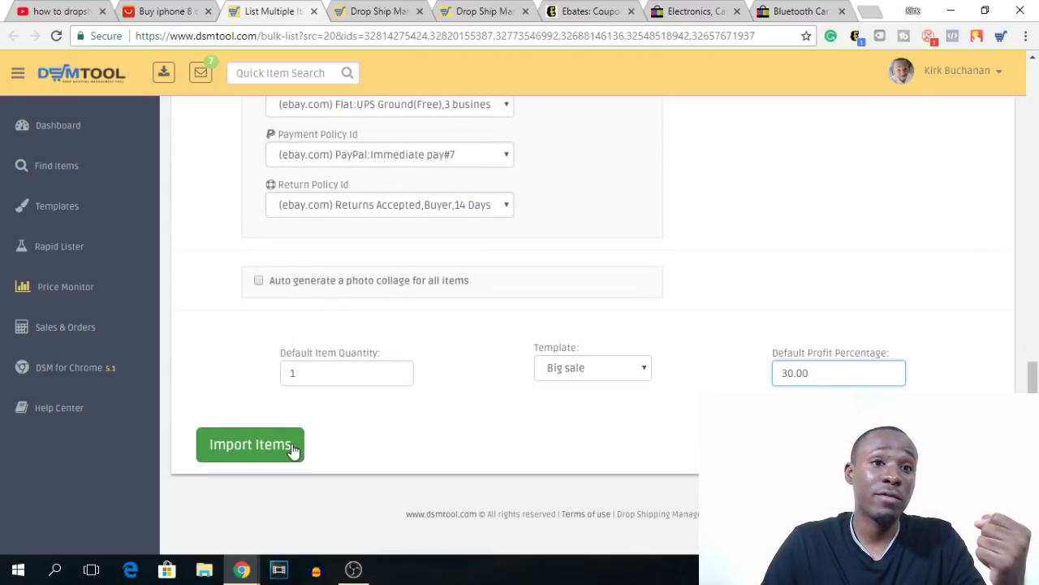
{"action": "scroll", "coordinate": [288, 130], "scroll_direction": "up", "scroll_amount": 3}
{"action": "scroll", "coordinate": [299, 142], "scroll_direction": "up", "scroll_amount": 1}
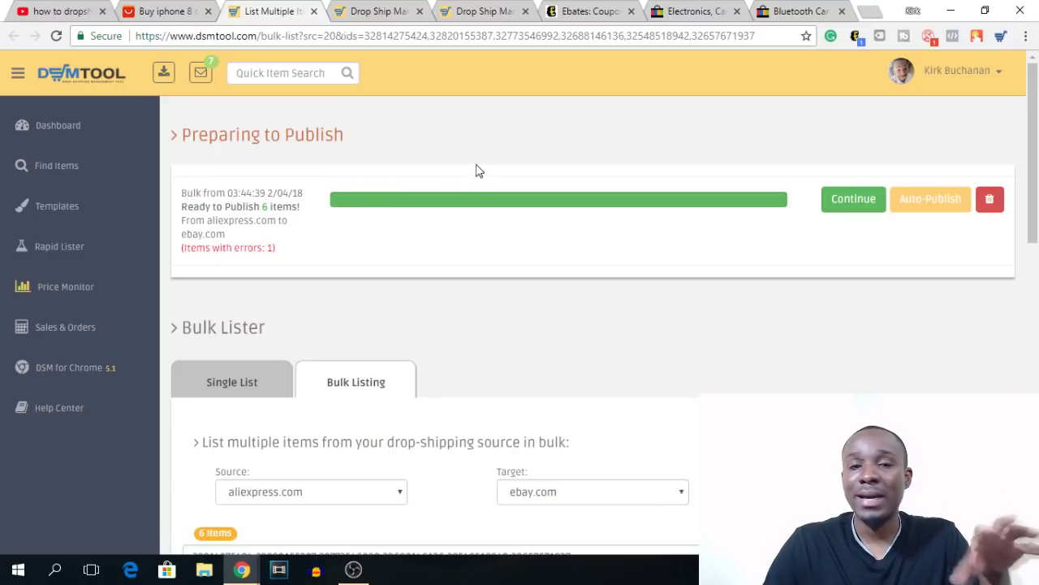
Continue the bulk batch that is ready to publish to its pre-publish page
{"action": "left_click", "coordinate": [174, 11]}
{"action": "left_click", "coordinate": [272, 12]}
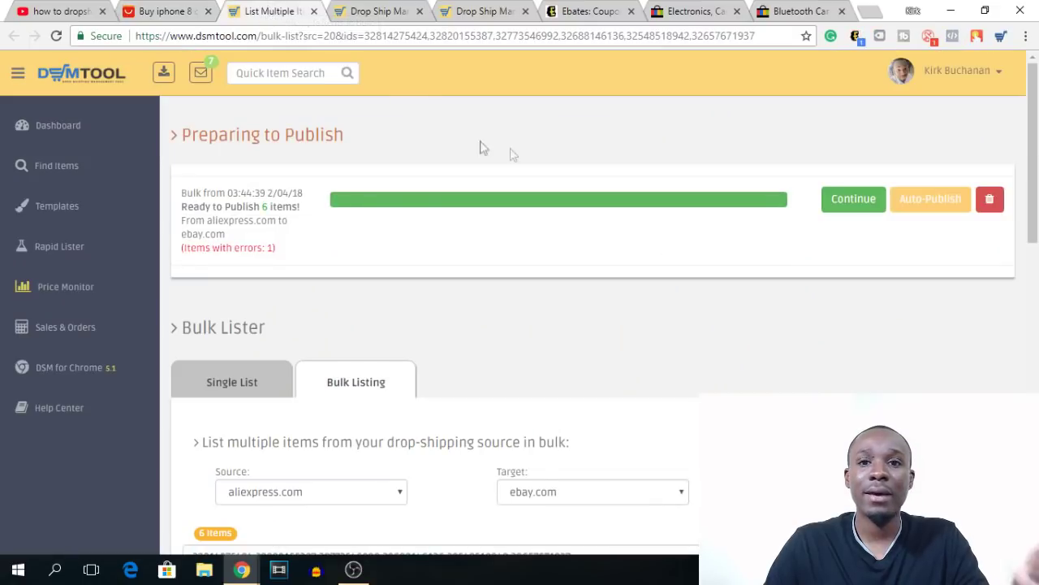
{"action": "left_click", "coordinate": [855, 207]}
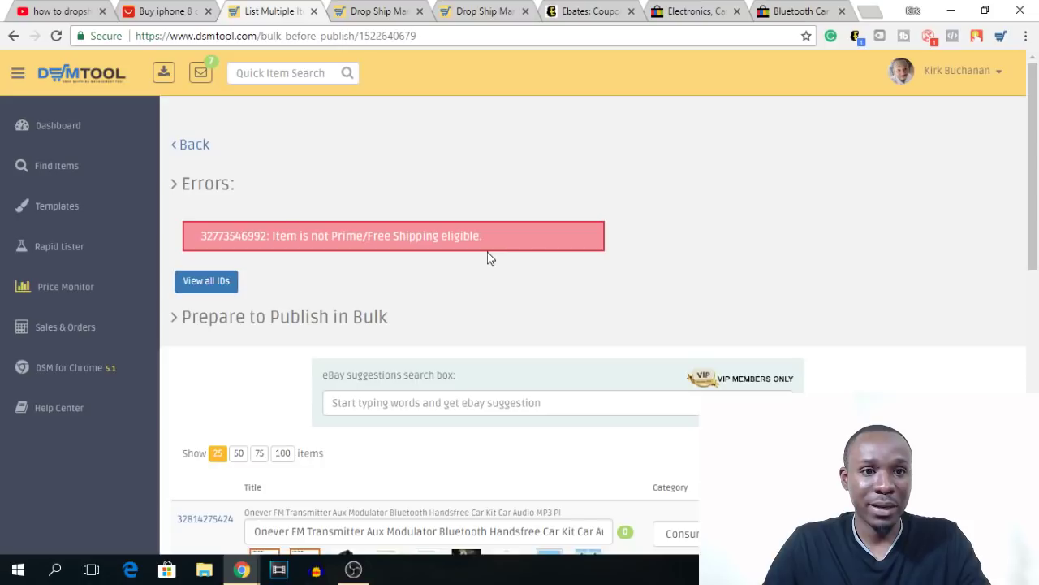
Review the prepared bulk listings, checking each item's title, images, category, profit and quantity
{"action": "scroll", "coordinate": [517, 254], "scroll_direction": "down", "scroll_amount": 4}
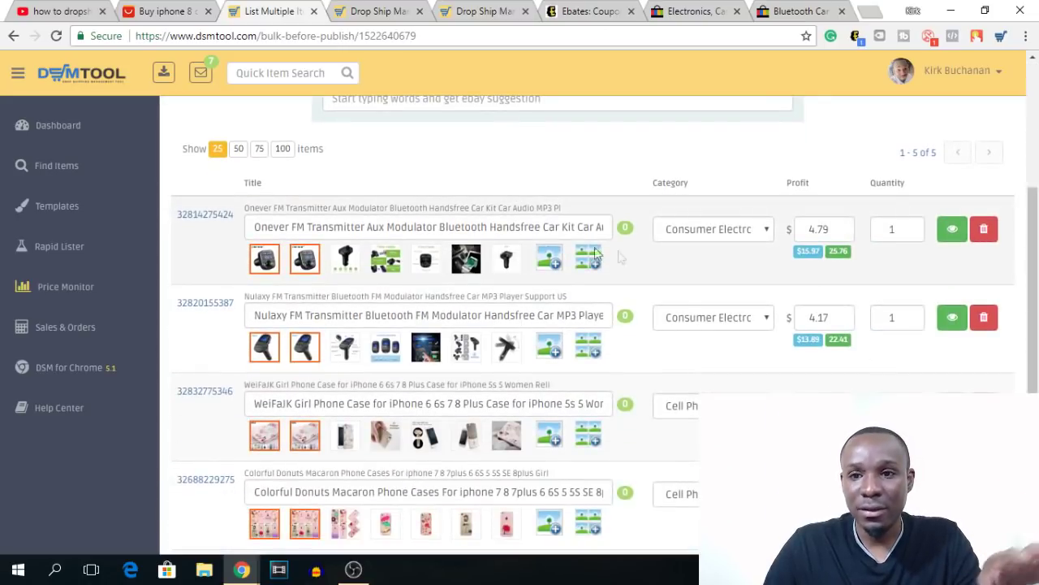
{"action": "scroll", "coordinate": [840, 262], "scroll_direction": "down", "scroll_amount": 3}
{"action": "scroll", "coordinate": [487, 341], "scroll_direction": "up", "scroll_amount": 3}
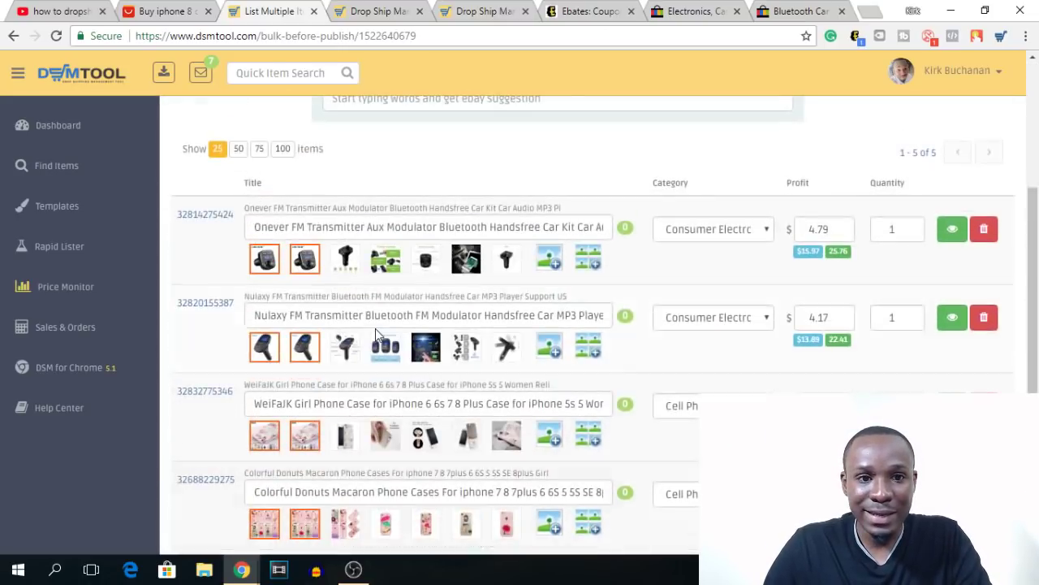
{"action": "scroll", "coordinate": [370, 398], "scroll_direction": "down", "scroll_amount": 3}
{"action": "scroll", "coordinate": [370, 398], "scroll_direction": "up", "scroll_amount": 10}
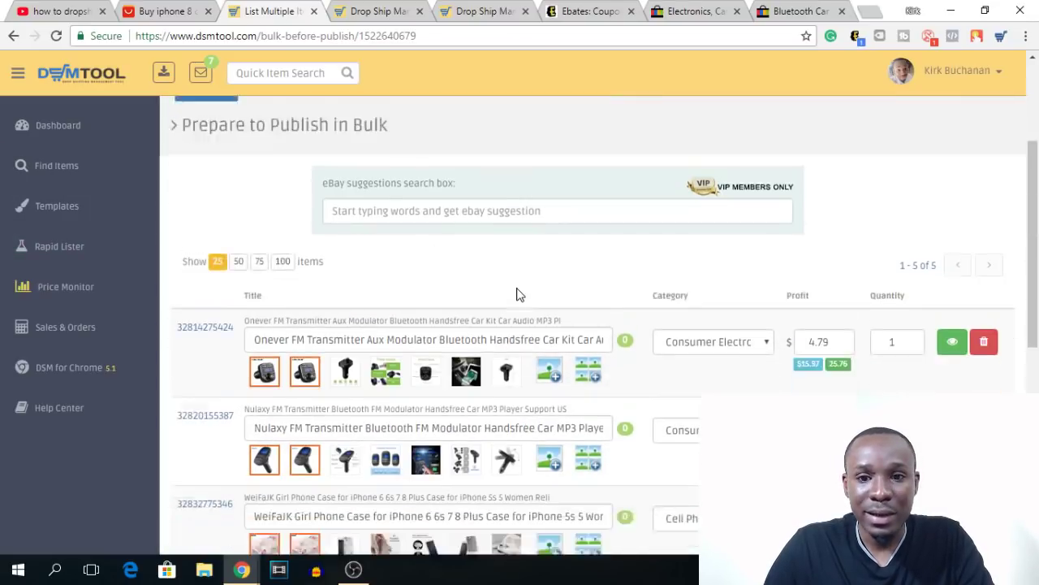
{"action": "scroll", "coordinate": [520, 294], "scroll_direction": "down", "scroll_amount": 3}
{"action": "scroll", "coordinate": [568, 276], "scroll_direction": "up", "scroll_amount": 1}
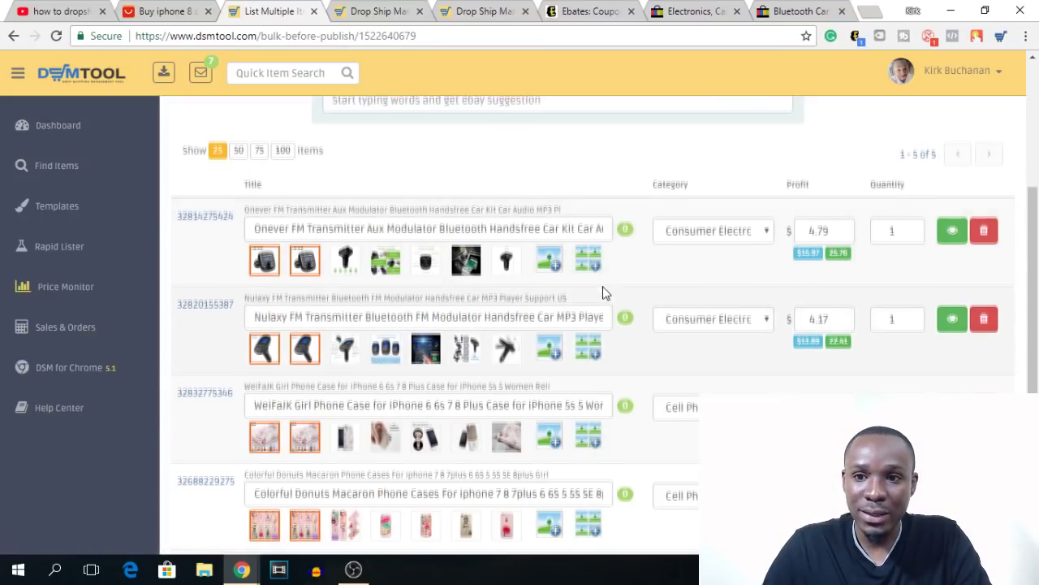
{"action": "scroll", "coordinate": [603, 290], "scroll_direction": "up", "scroll_amount": 2}
Examine the Onever FM Transmitter's editable title and compare the other listings down to the publishing options
{"action": "left_click", "coordinate": [467, 378]}
{"action": "scroll", "coordinate": [552, 382], "scroll_direction": "down", "scroll_amount": 5}
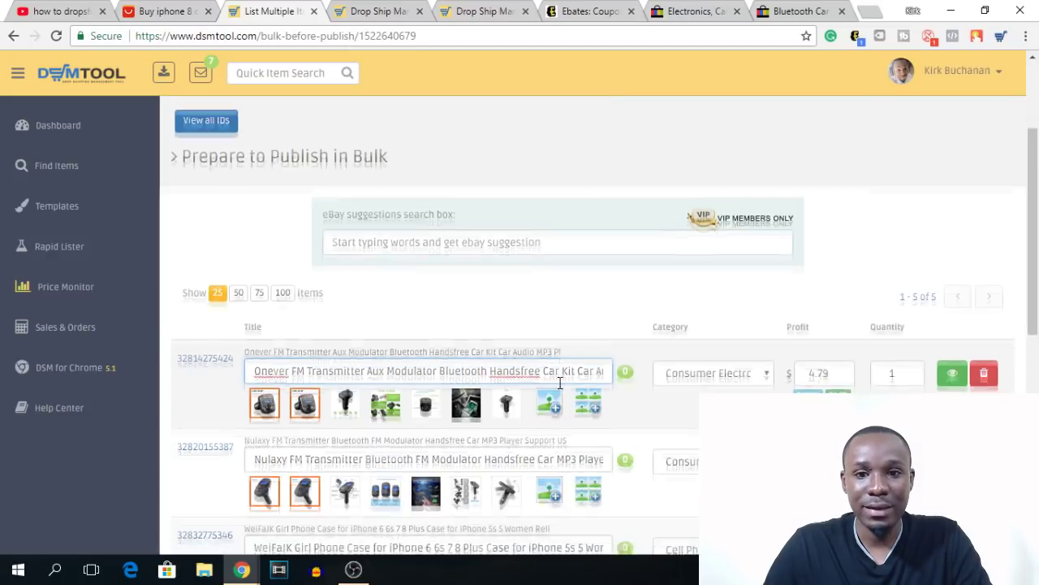
{"action": "scroll", "coordinate": [561, 386], "scroll_direction": "up", "scroll_amount": 4}
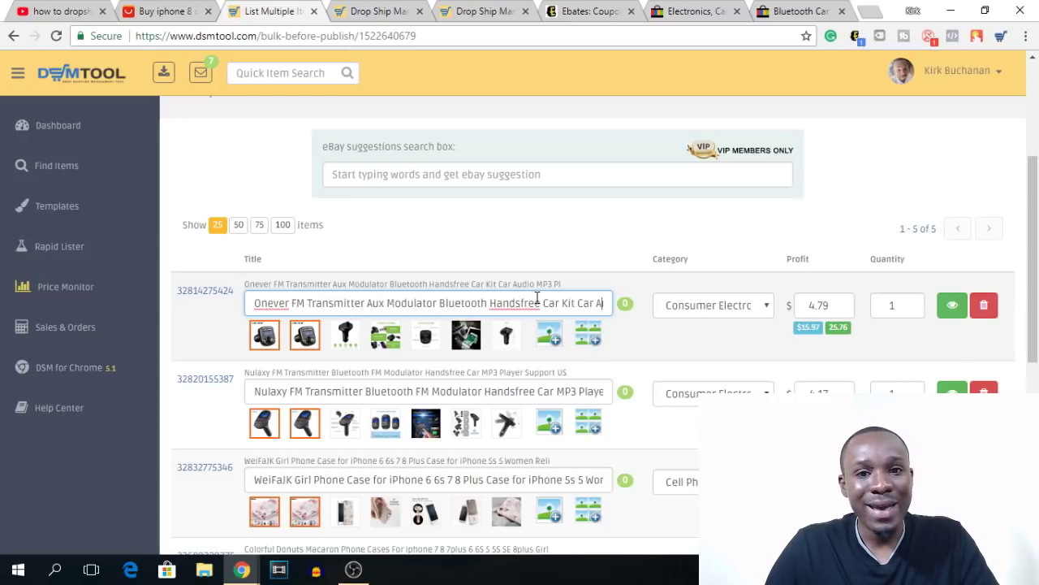
{"action": "scroll", "coordinate": [520, 329], "scroll_direction": "down", "scroll_amount": 5}
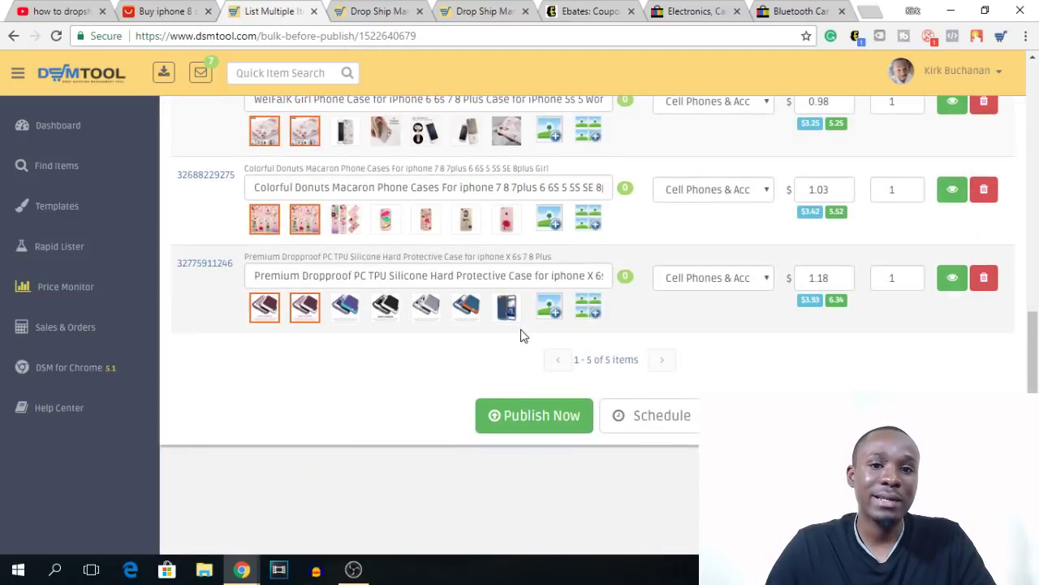
{"action": "scroll", "coordinate": [522, 339], "scroll_direction": "up", "scroll_amount": 5}
{"action": "scroll", "coordinate": [522, 339], "scroll_direction": "up", "scroll_amount": 2}
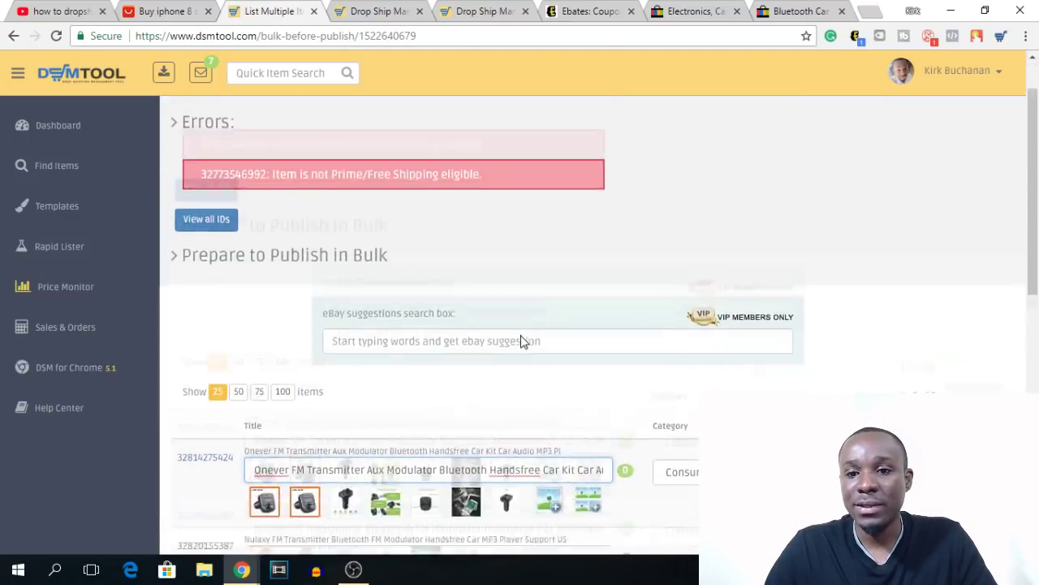
{"action": "scroll", "coordinate": [526, 341], "scroll_direction": "down", "scroll_amount": 4}
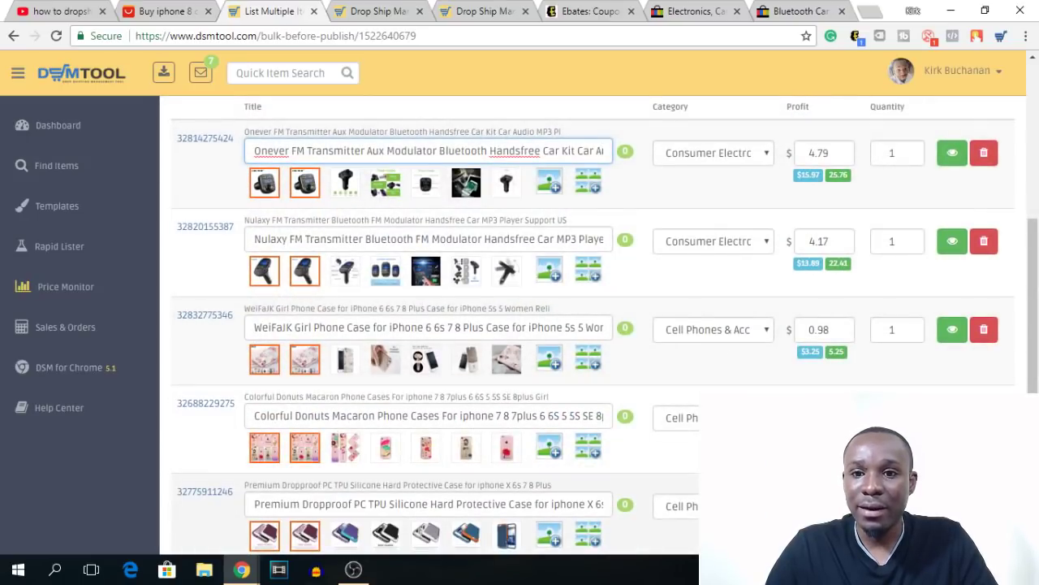
{"action": "scroll", "coordinate": [720, 313], "scroll_direction": "up", "scroll_amount": 3}
{"action": "scroll", "coordinate": [754, 325], "scroll_direction": "down", "scroll_amount": 4}
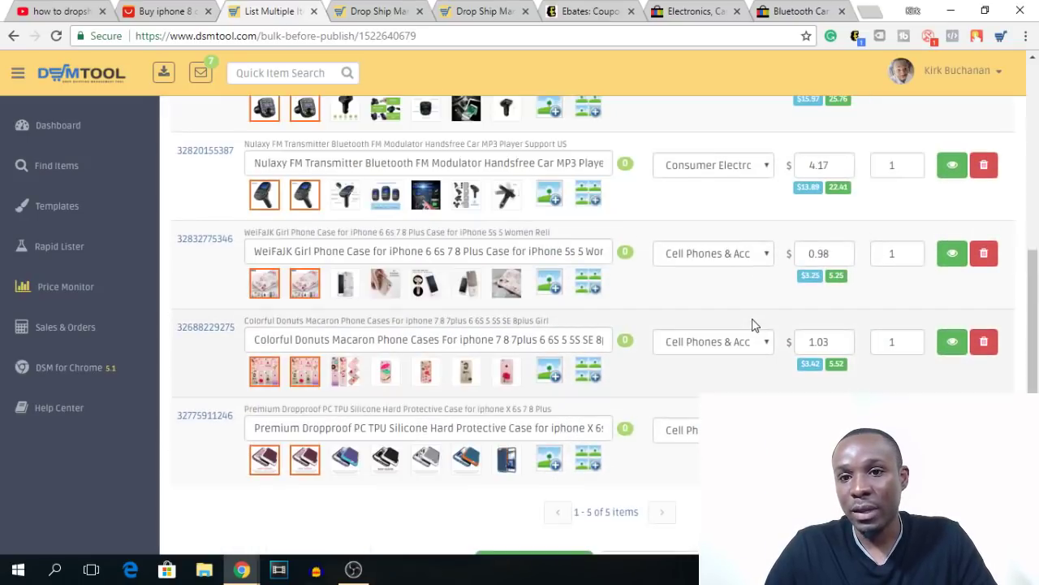
{"action": "scroll", "coordinate": [755, 323], "scroll_direction": "up", "scroll_amount": 3}
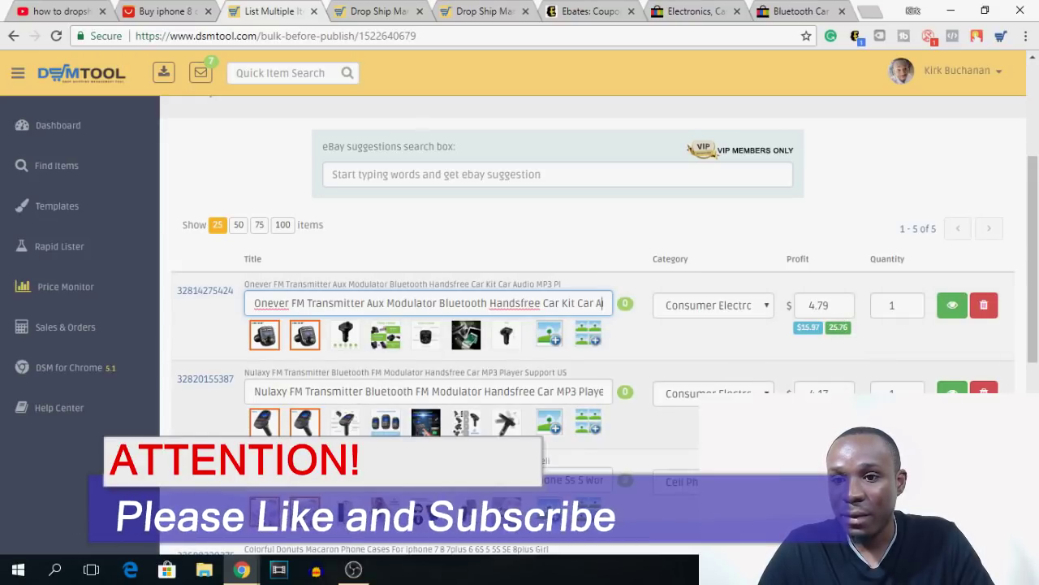
Check the profit, source price and selling price of the listings down to the Premium Dropproof case
{"action": "scroll", "coordinate": [841, 325], "scroll_direction": "down", "scroll_amount": 2}
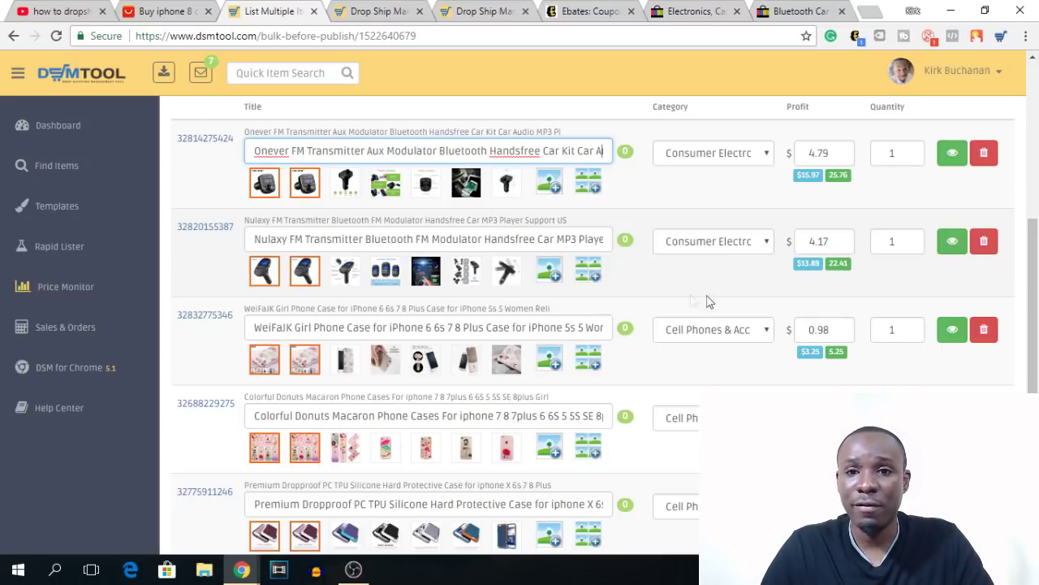
{"action": "scroll", "coordinate": [840, 363], "scroll_direction": "down", "scroll_amount": 2}
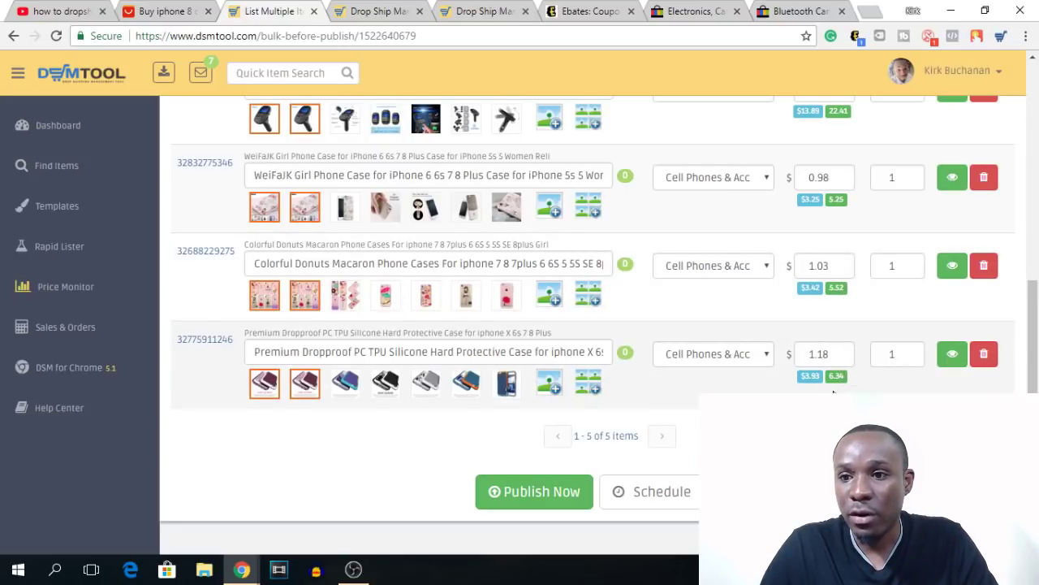
{"action": "scroll", "coordinate": [812, 358], "scroll_direction": "up", "scroll_amount": 5}
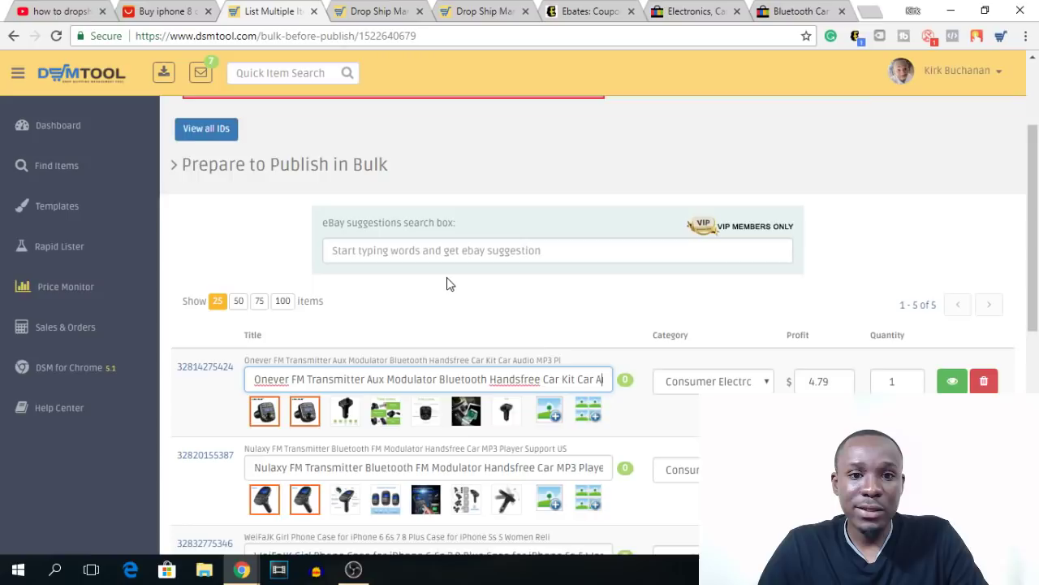
Look up eBay title suggestions for "bluetooth fm transmitter"
{"action": "scroll", "coordinate": [452, 280], "scroll_direction": "up", "scroll_amount": 1}
{"action": "scroll", "coordinate": [454, 278], "scroll_direction": "down", "scroll_amount": 5}
{"action": "scroll", "coordinate": [457, 276], "scroll_direction": "up", "scroll_amount": 4}
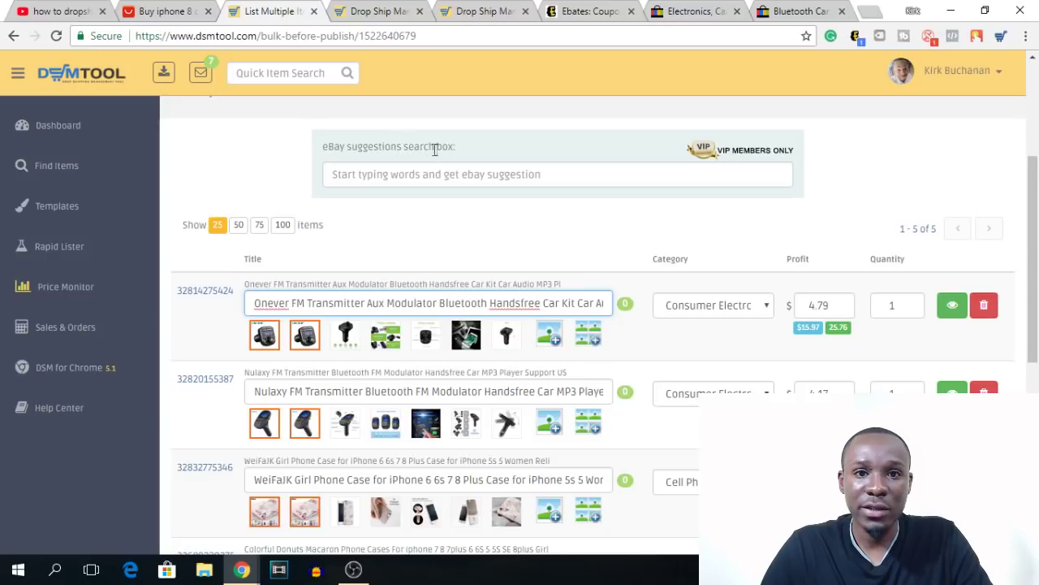
{"action": "left_click", "coordinate": [469, 173]}
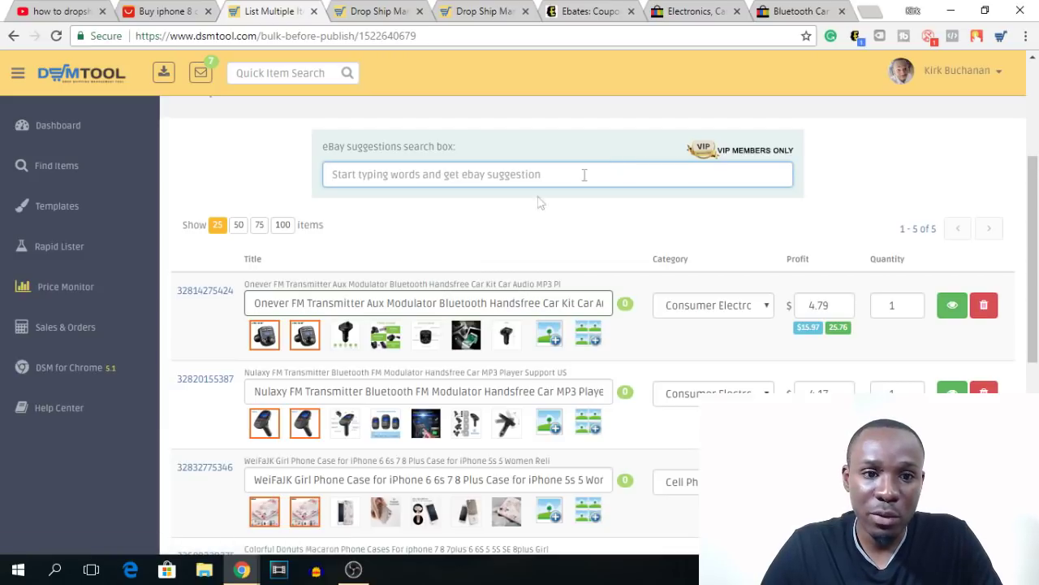
{"action": "type", "text": "bluetooth fm trans"}
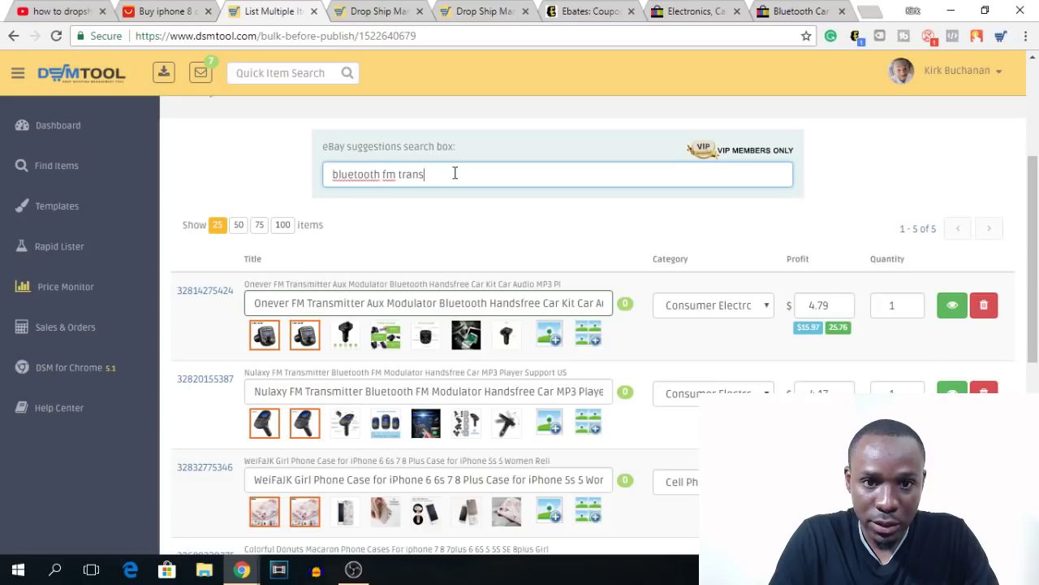
{"action": "type", "text": "mitter"}
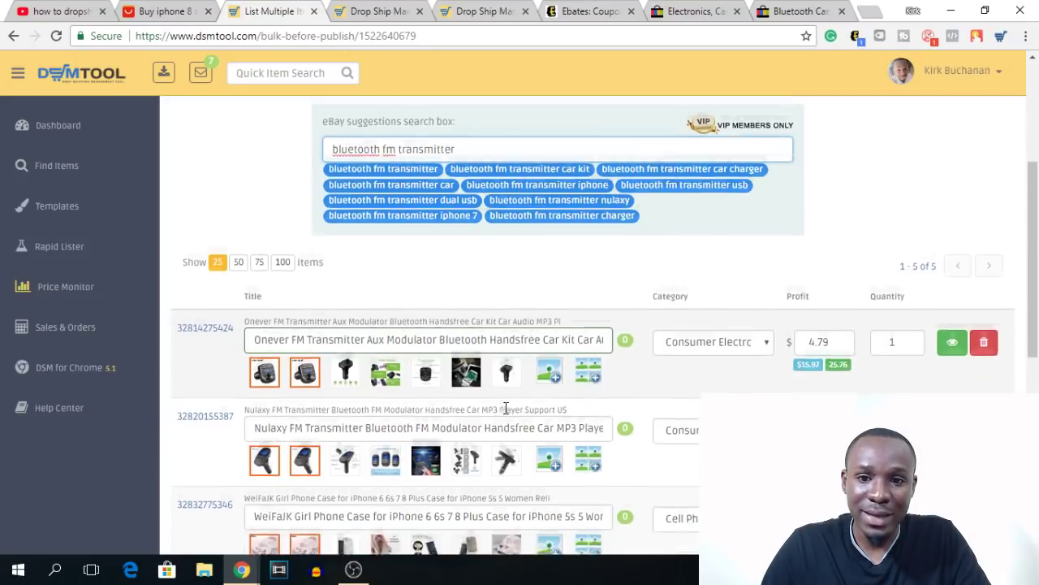
Examine the Publish Now and Schedule options, the listing prices and the error reported for the rejected item
{"action": "scroll", "coordinate": [506, 410], "scroll_direction": "down", "scroll_amount": 6}
{"action": "scroll", "coordinate": [506, 410], "scroll_direction": "down", "scroll_amount": 1}
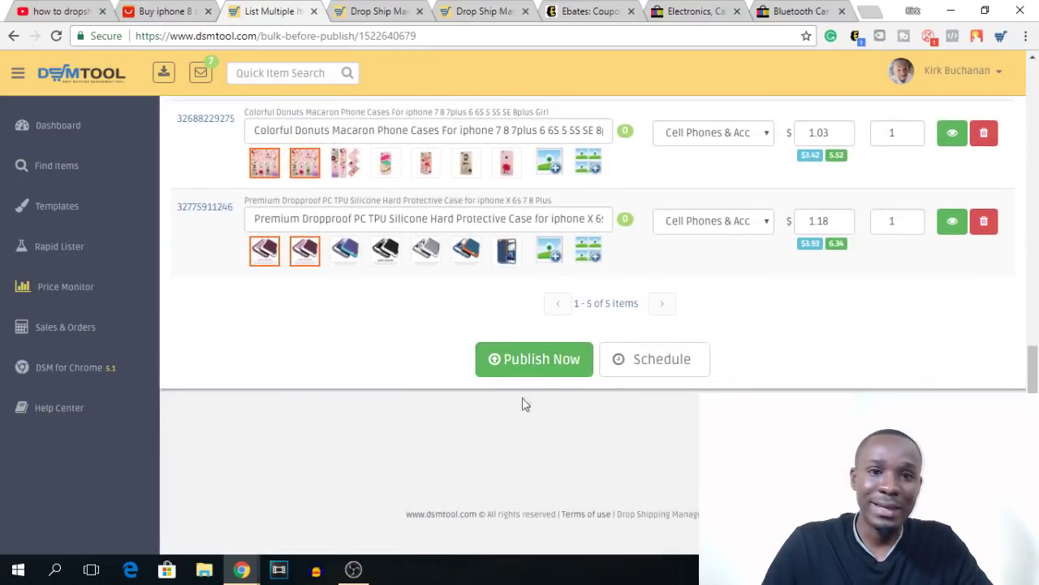
{"action": "scroll", "coordinate": [600, 482], "scroll_direction": "up", "scroll_amount": 4}
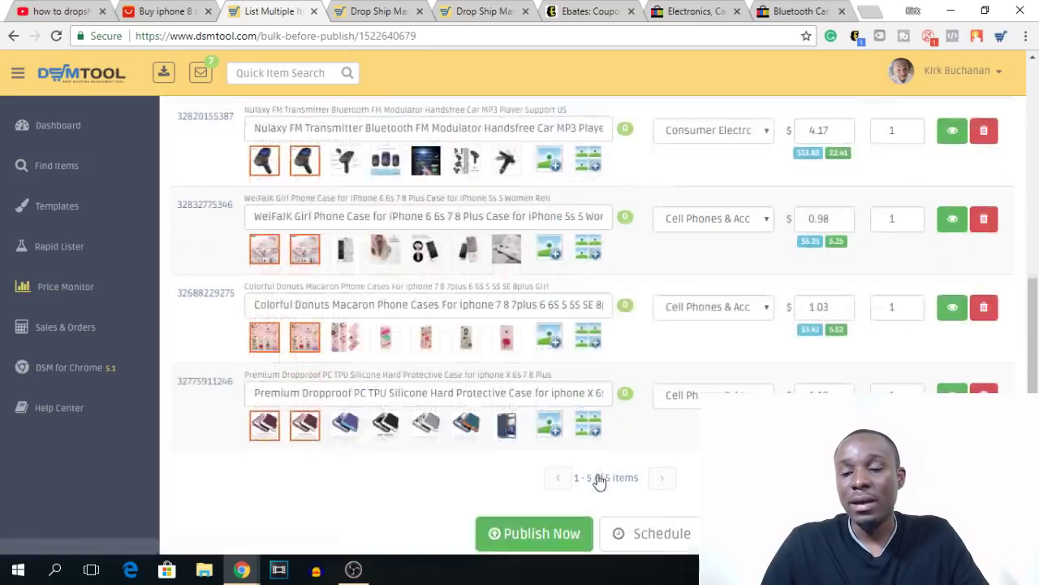
{"action": "scroll", "coordinate": [599, 480], "scroll_direction": "down", "scroll_amount": 4}
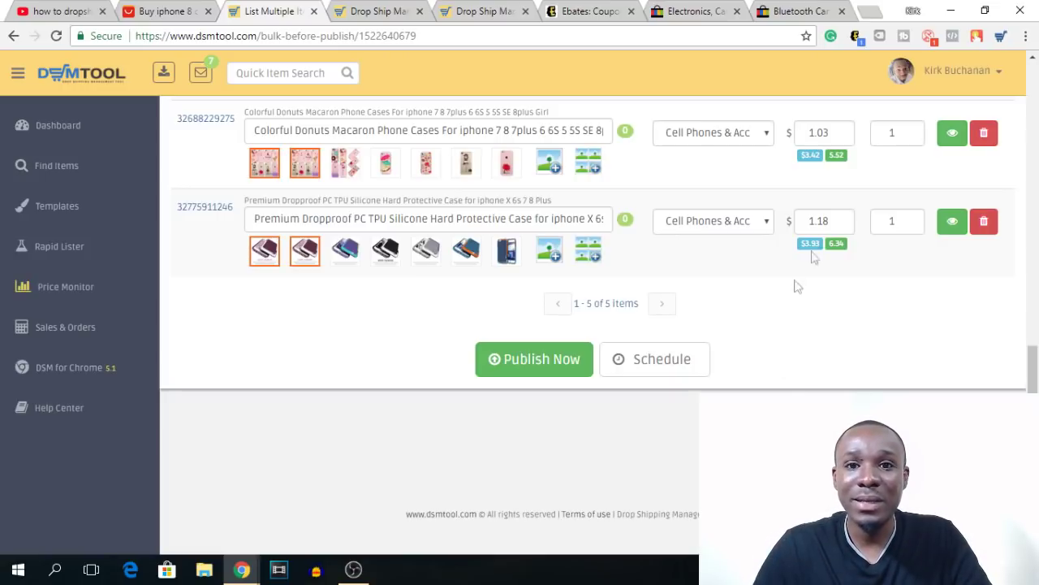
{"action": "scroll", "coordinate": [782, 321], "scroll_direction": "up", "scroll_amount": 6}
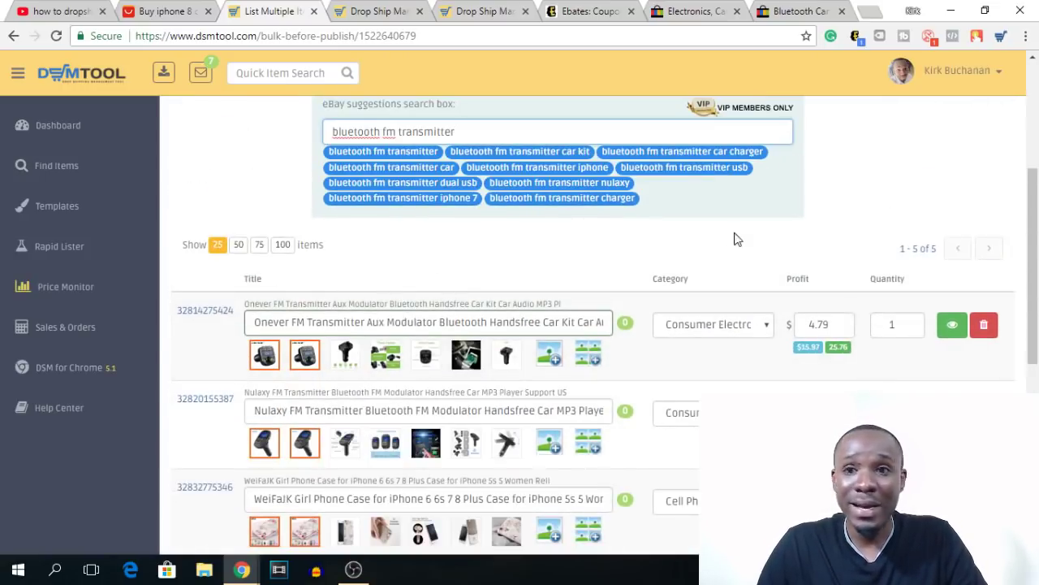
{"action": "scroll", "coordinate": [735, 239], "scroll_direction": "up", "scroll_amount": 3}
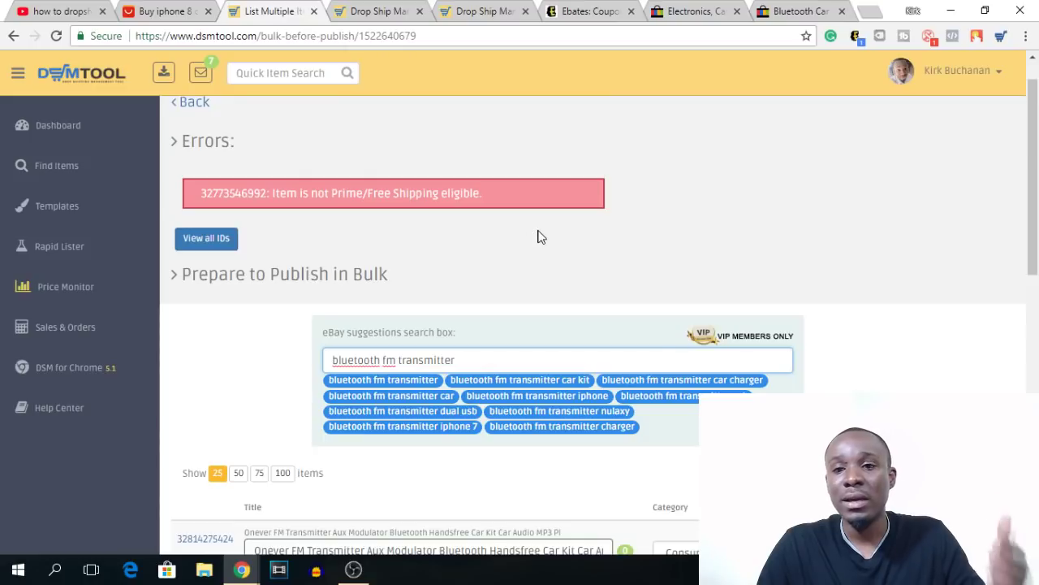
{"action": "scroll", "coordinate": [780, 379], "scroll_direction": "down", "scroll_amount": 6}
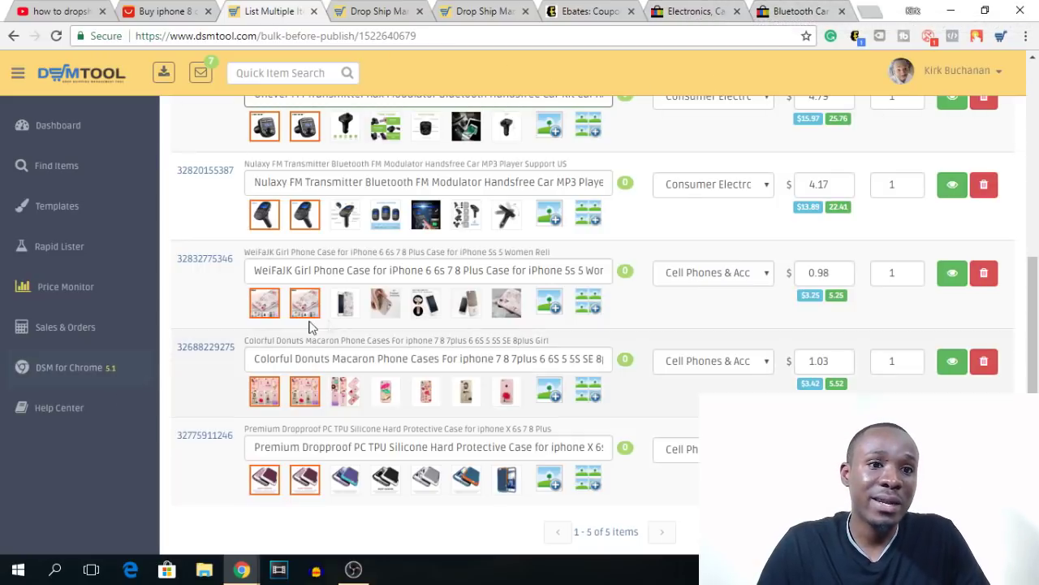
{"action": "scroll", "coordinate": [574, 322], "scroll_direction": "up", "scroll_amount": 6}
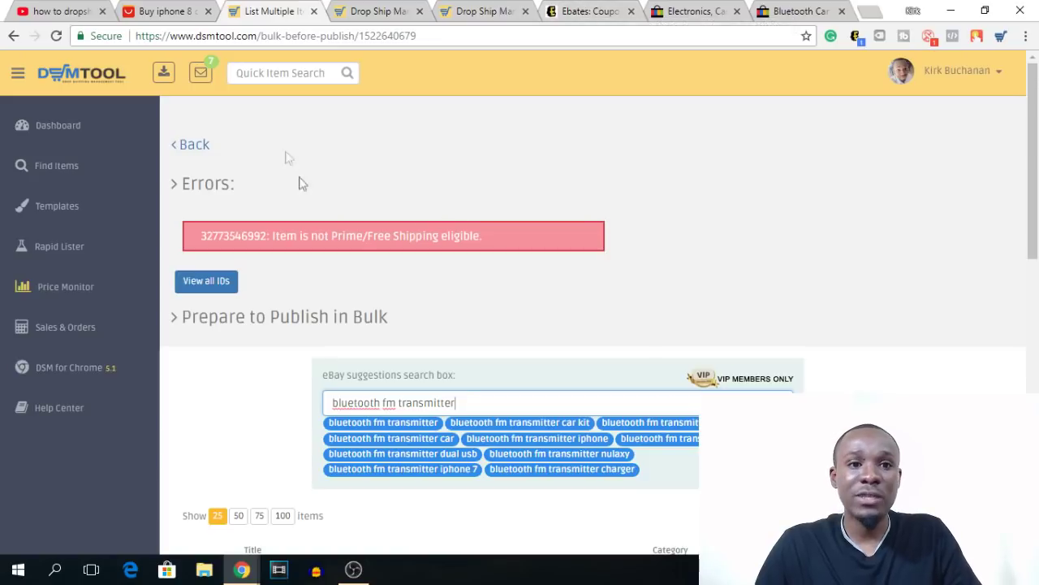
Switch to the AliExpress "iphone 8 cases" results and view them from the first products
{"action": "left_click", "coordinate": [157, 10]}
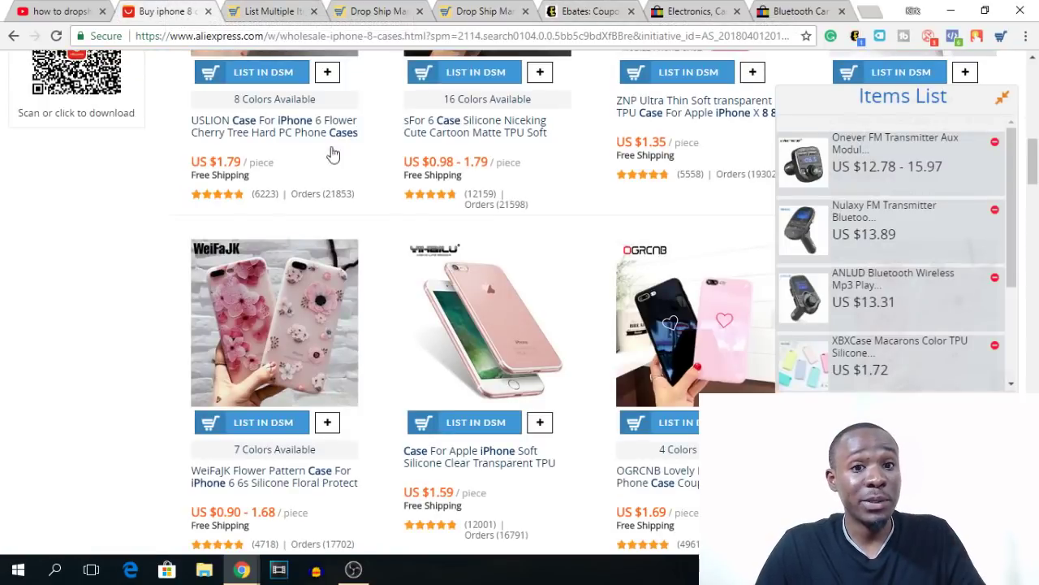
{"action": "scroll", "coordinate": [419, 210], "scroll_direction": "up", "scroll_amount": 4}
{"action": "scroll", "coordinate": [422, 201], "scroll_direction": "up", "scroll_amount": 10}
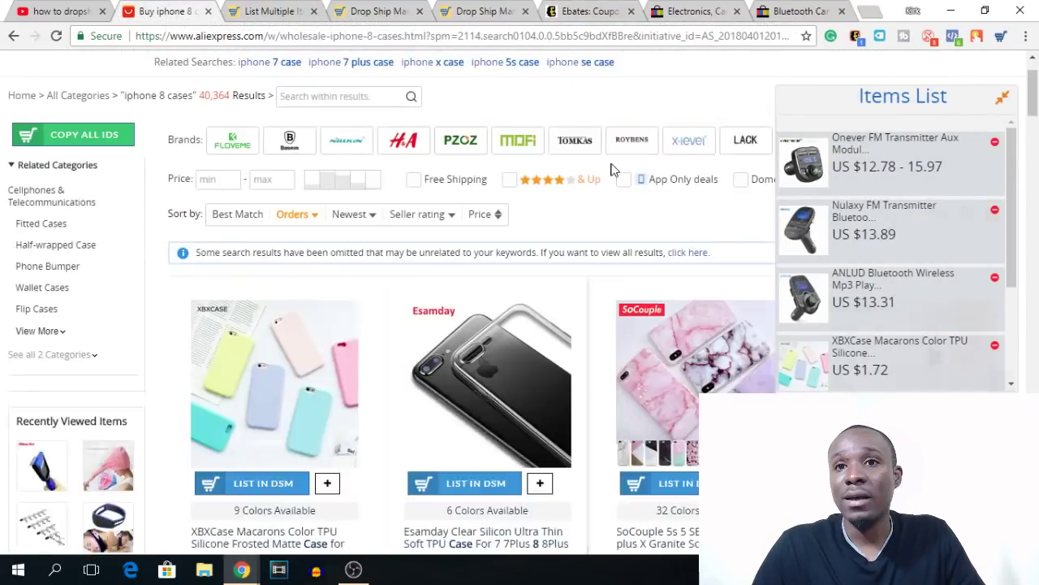
Switch to the Ebates site and look at the account's cash back balance
{"action": "left_click", "coordinate": [582, 9]}
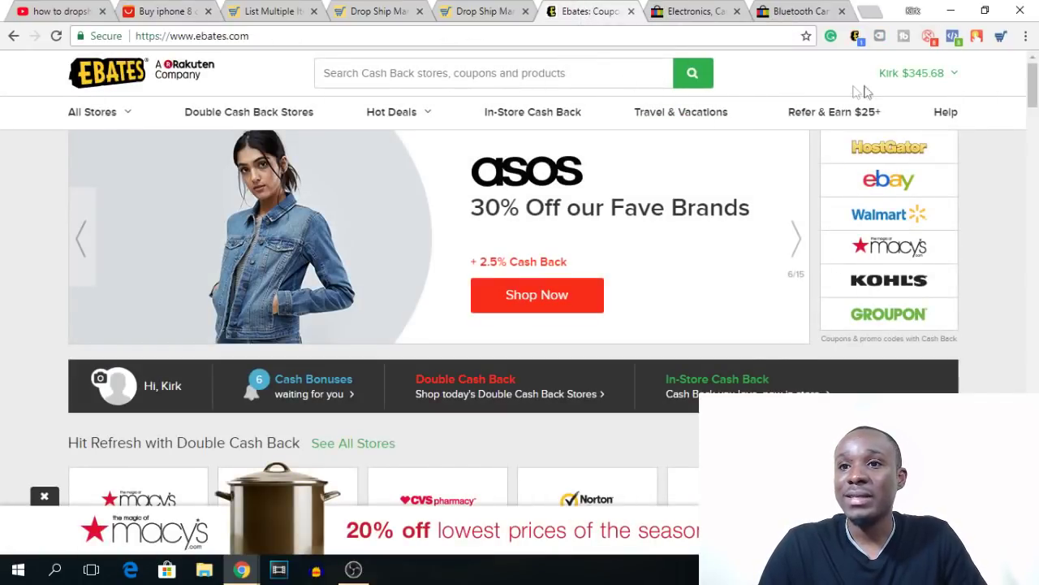
{"action": "left_click", "coordinate": [897, 90]}
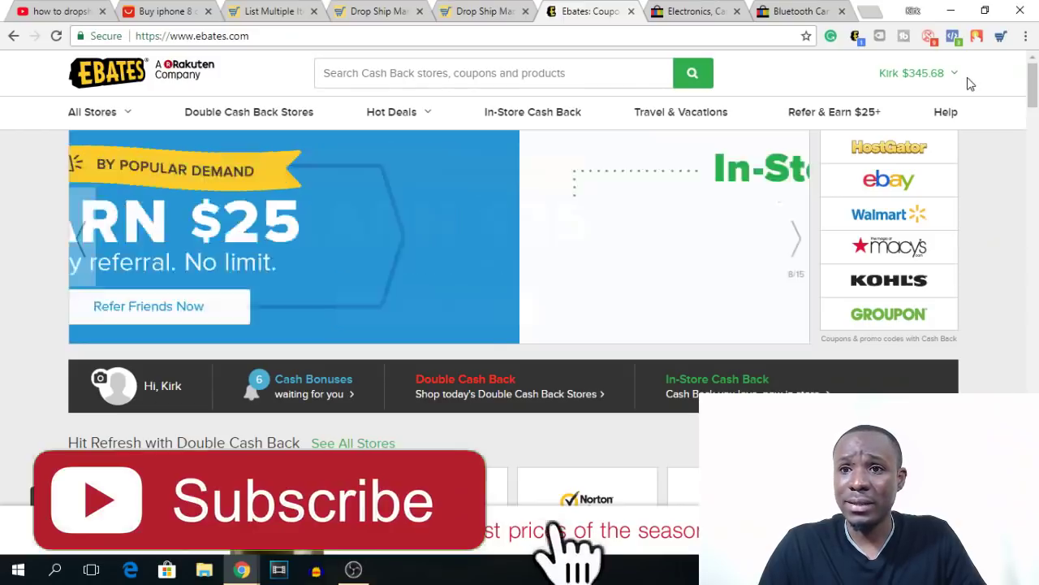
{"action": "mouse_move", "coordinate": [946, 77]}
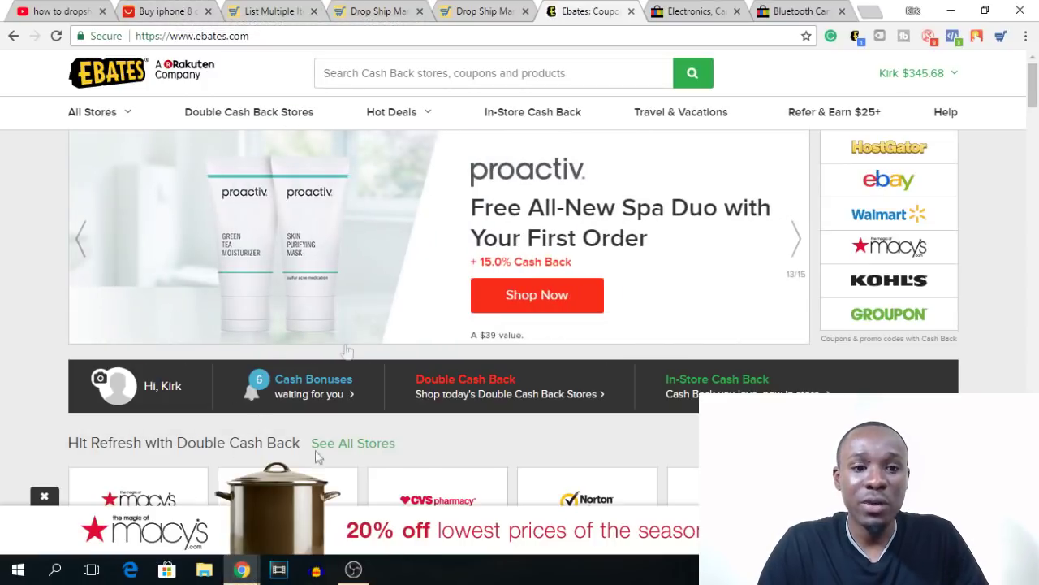
Switch to the other Chrome window and show the Dropshipping Titans course page from its opening banner
{"action": "mouse_move", "coordinate": [242, 569]}
{"action": "left_click", "coordinate": [292, 481]}
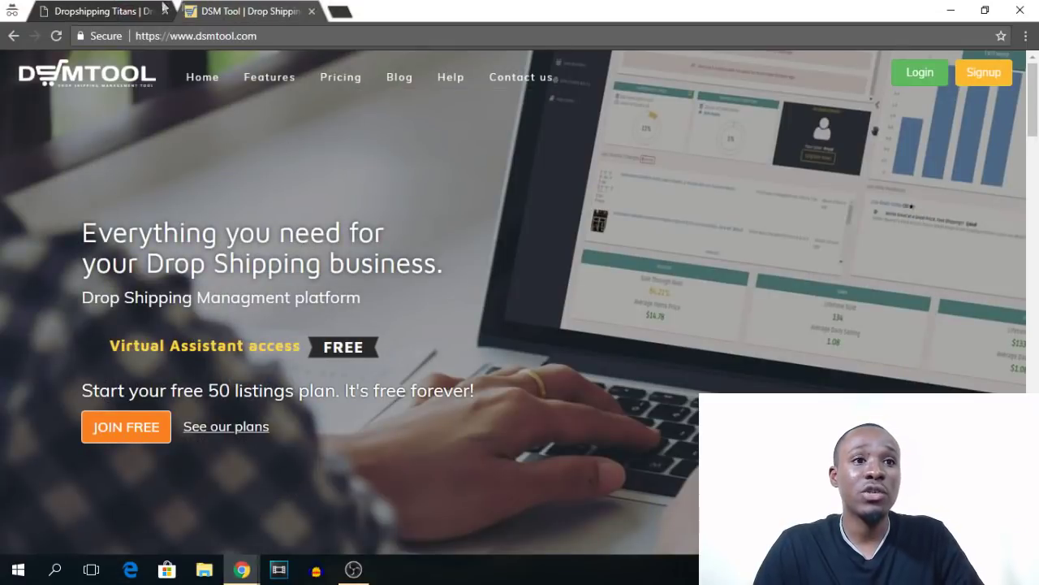
{"action": "left_click", "coordinate": [89, 12]}
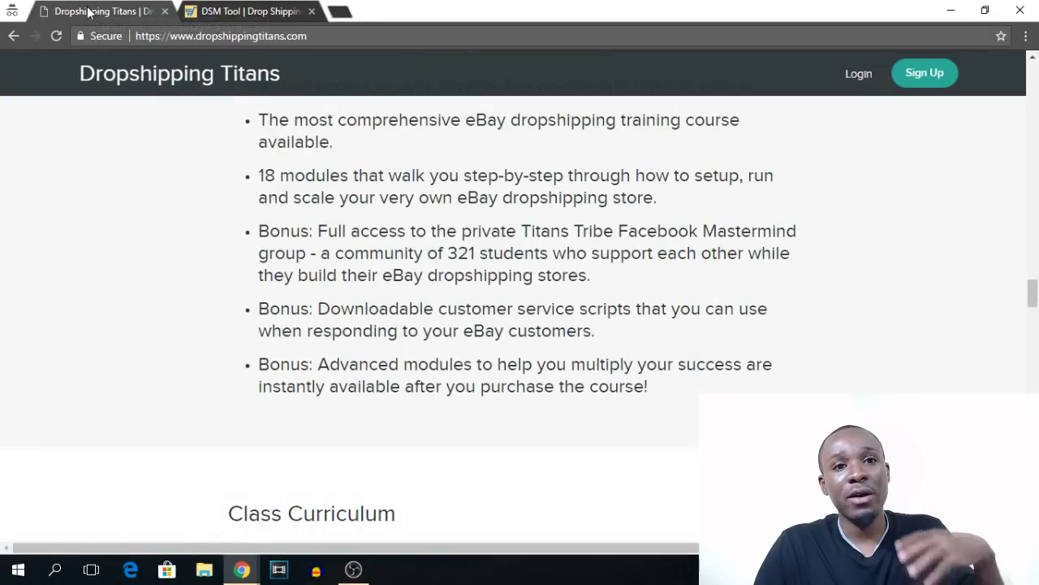
{"action": "scroll", "coordinate": [1033, 276], "scroll_direction": "up", "scroll_amount": 1}
{"action": "left_click_drag", "start_coordinate": [1033, 276], "coordinate": [1034, 75]}
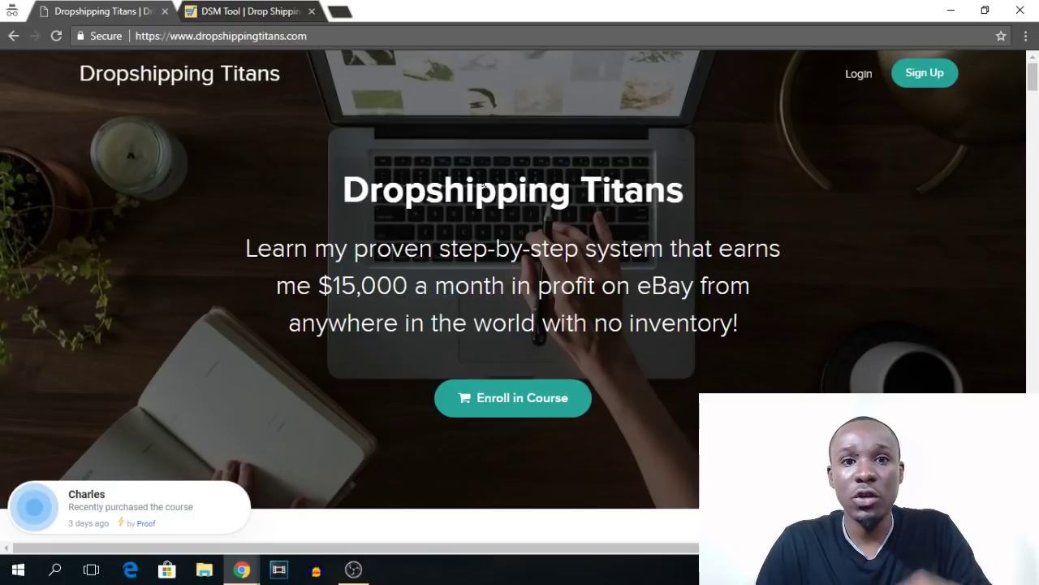
Examine the course page's promo video, eBay dropshipping explanation, instructor introduction, and the one-time payment and payment plan options
{"action": "scroll", "coordinate": [634, 223], "scroll_direction": "down", "scroll_amount": 2}
{"action": "scroll", "coordinate": [634, 226], "scroll_direction": "down", "scroll_amount": 3}
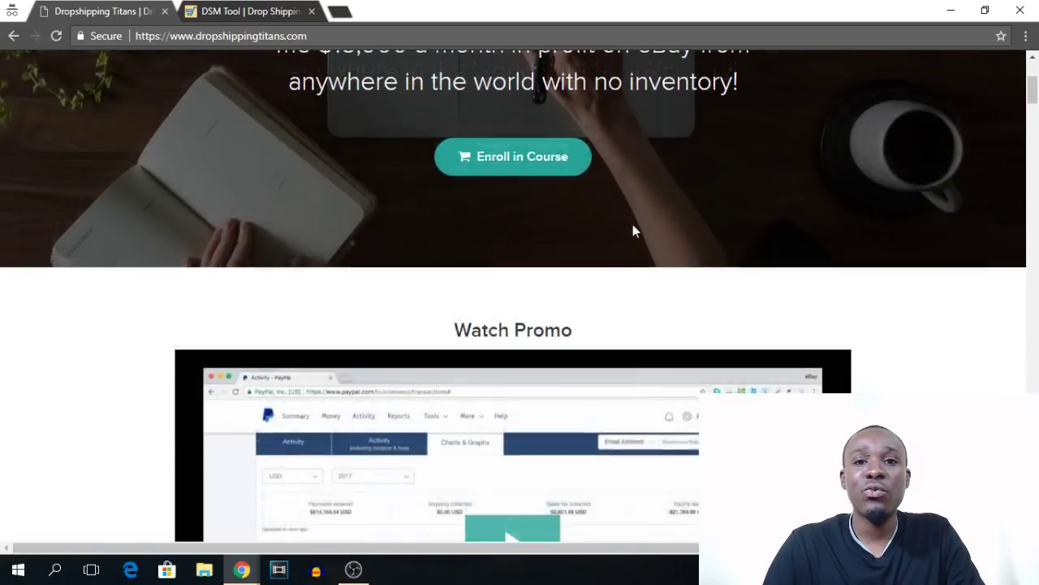
{"action": "scroll", "coordinate": [633, 225], "scroll_direction": "up", "scroll_amount": 5}
{"action": "scroll", "coordinate": [633, 224], "scroll_direction": "down", "scroll_amount": 10}
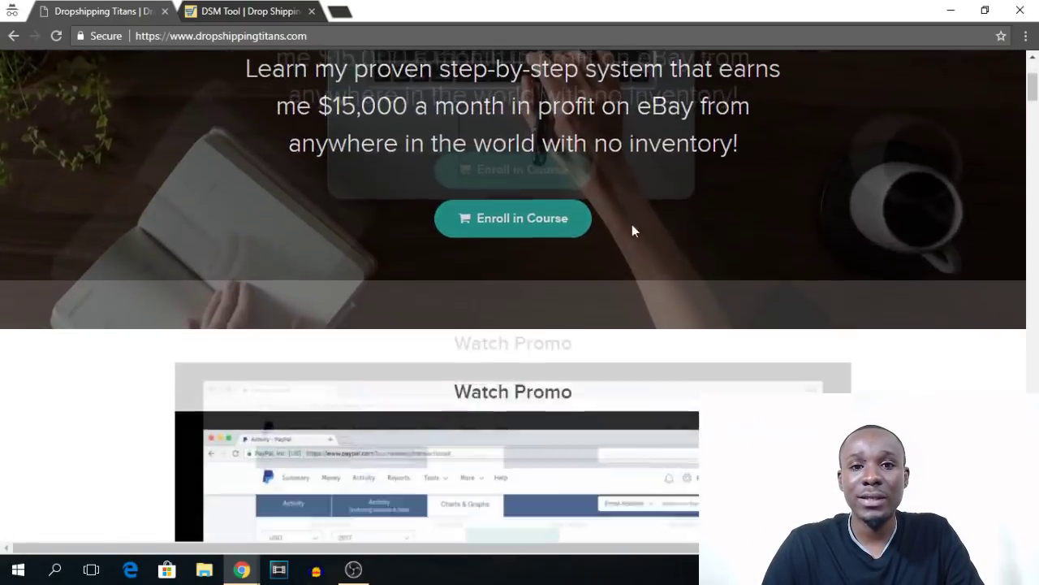
{"action": "scroll", "coordinate": [634, 232], "scroll_direction": "down", "scroll_amount": 5}
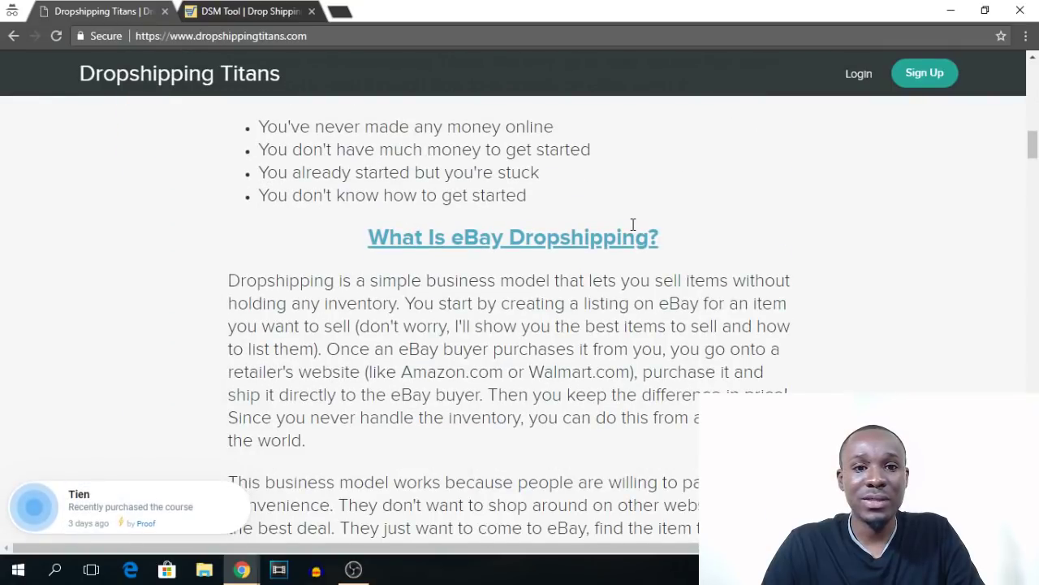
{"action": "scroll", "coordinate": [633, 224], "scroll_direction": "down", "scroll_amount": 8}
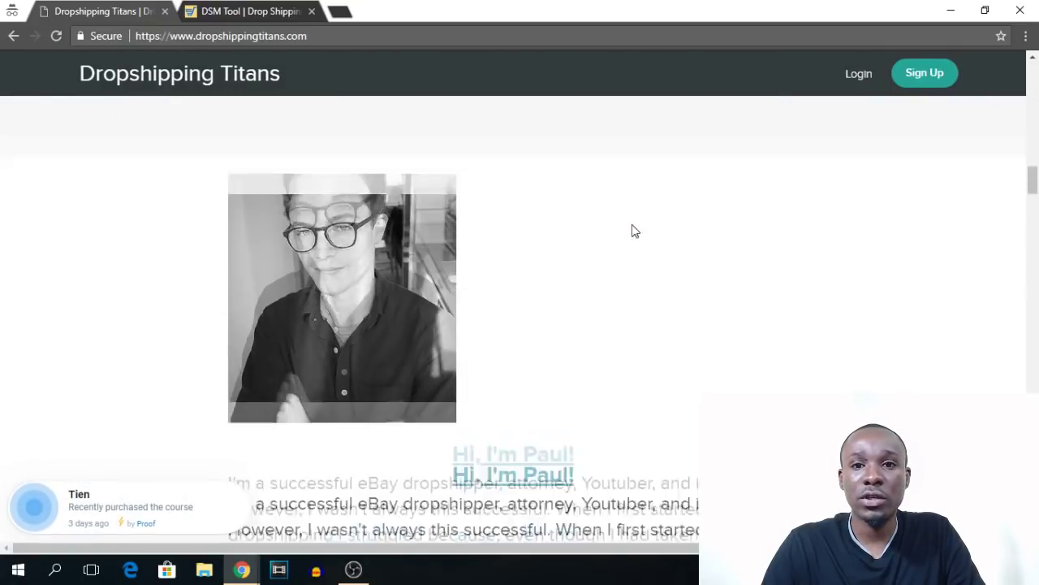
{"action": "scroll", "coordinate": [634, 230], "scroll_direction": "down", "scroll_amount": 12}
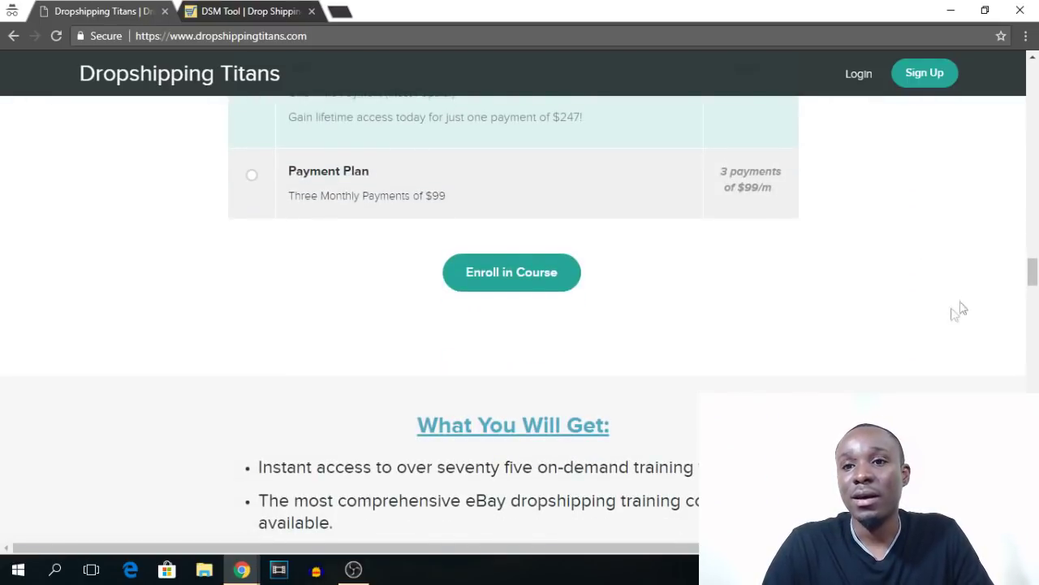
{"action": "scroll", "coordinate": [824, 339], "scroll_direction": "up", "scroll_amount": 4}
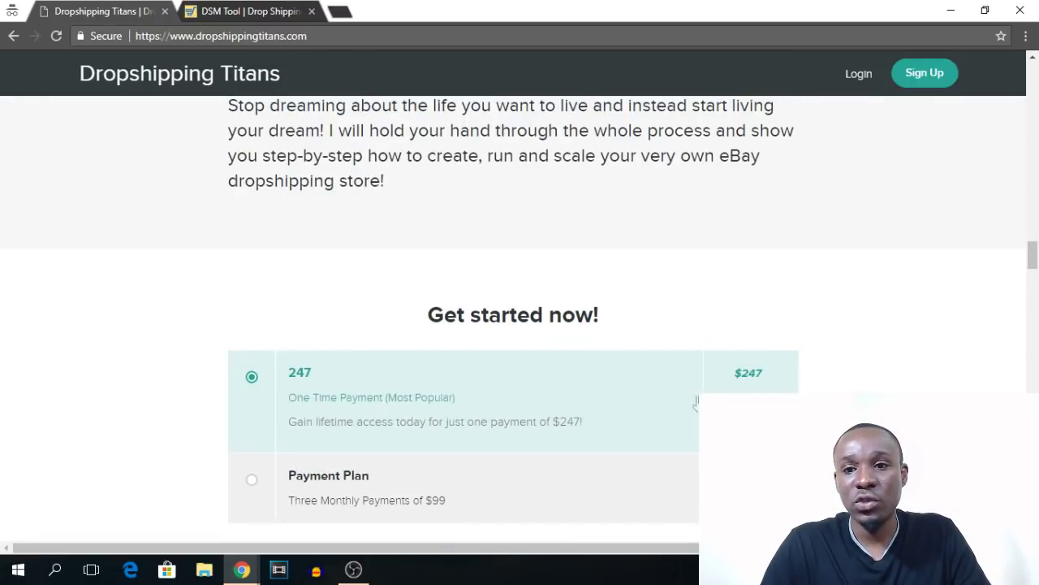
{"action": "scroll", "coordinate": [782, 387], "scroll_direction": "down", "scroll_amount": 3}
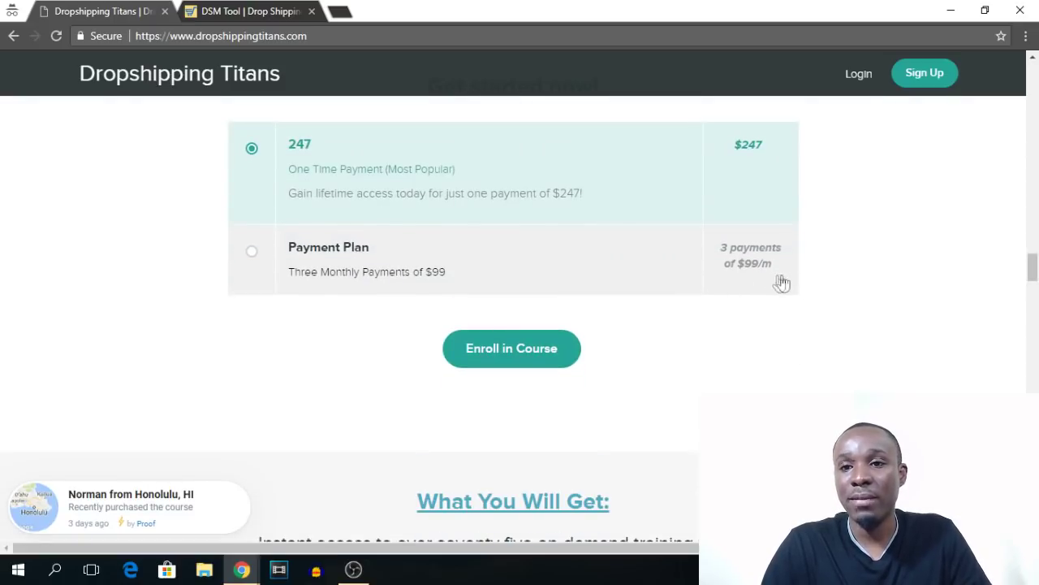
Expand the full Class Curriculum and look through its modules down to the student testimonials
{"action": "scroll", "coordinate": [778, 281], "scroll_direction": "down", "scroll_amount": 7}
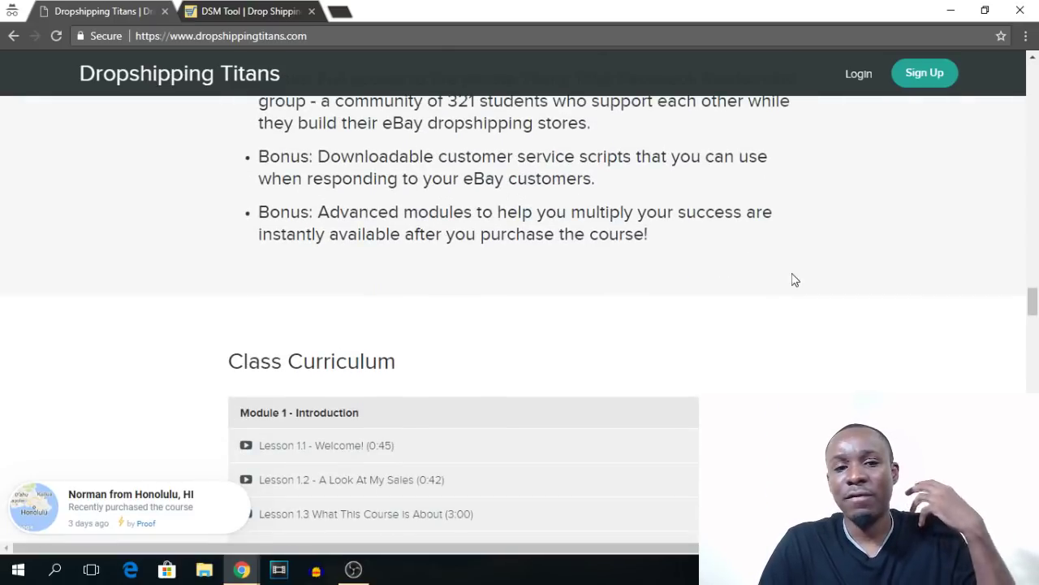
{"action": "scroll", "coordinate": [429, 295], "scroll_direction": "down", "scroll_amount": 5}
{"action": "scroll", "coordinate": [488, 242], "scroll_direction": "up", "scroll_amount": 3}
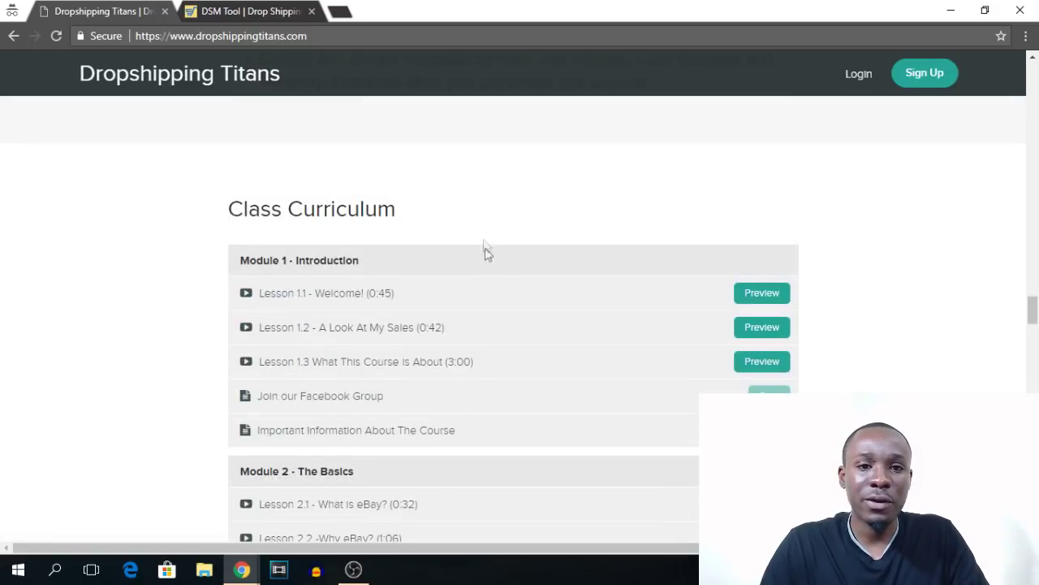
{"action": "scroll", "coordinate": [488, 252], "scroll_direction": "down", "scroll_amount": 6}
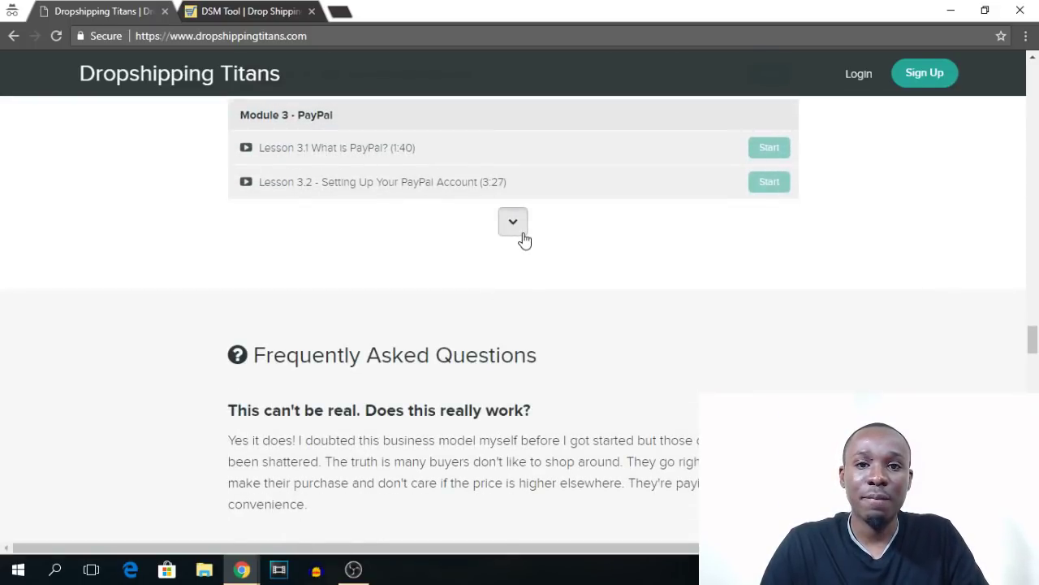
{"action": "left_click", "coordinate": [523, 231]}
{"action": "scroll", "coordinate": [552, 290], "scroll_direction": "down", "scroll_amount": 10}
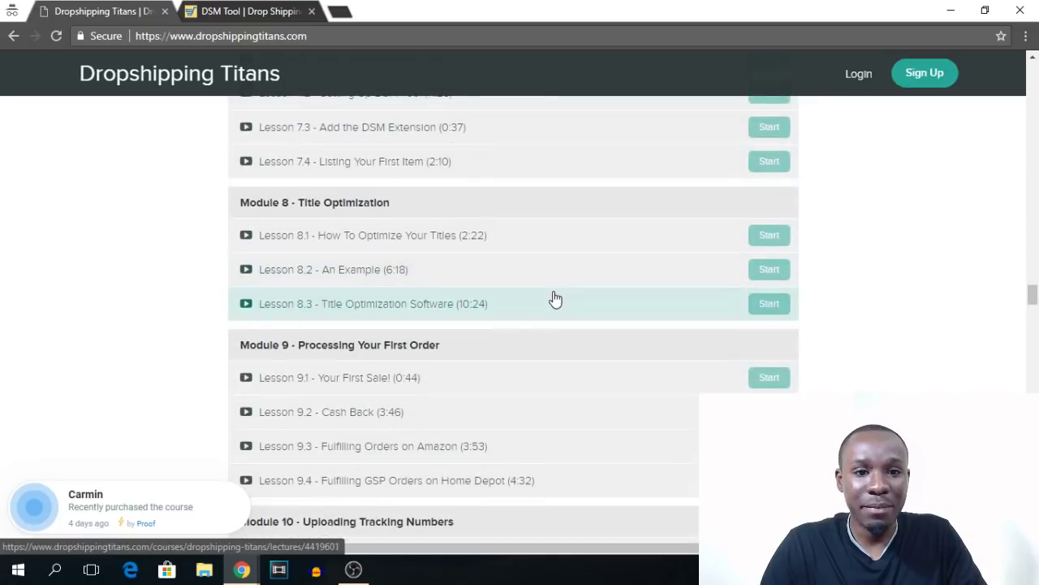
{"action": "scroll", "coordinate": [555, 300], "scroll_direction": "down", "scroll_amount": 20}
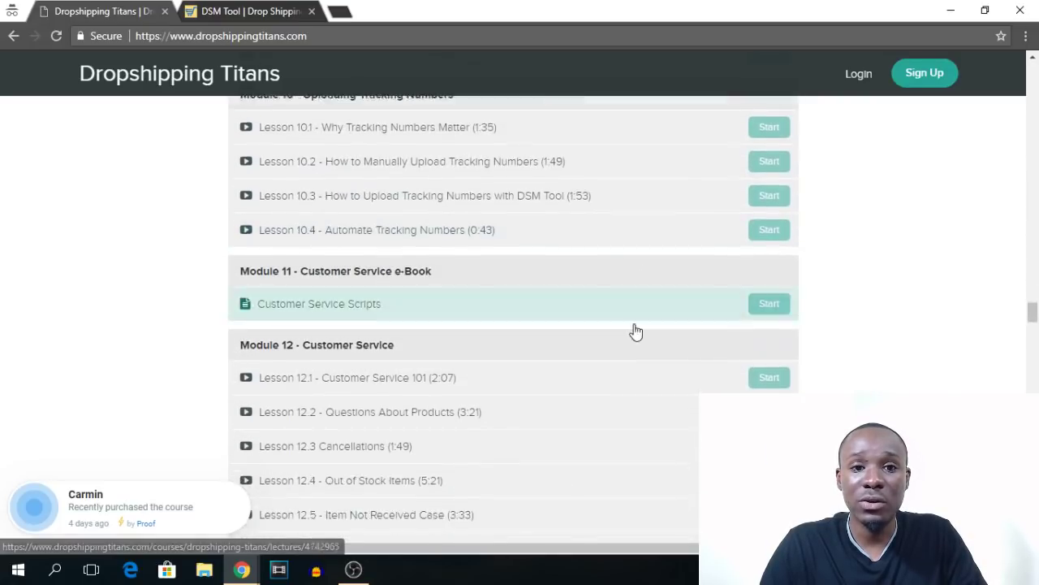
{"action": "scroll", "coordinate": [549, 369], "scroll_direction": "down", "scroll_amount": 20}
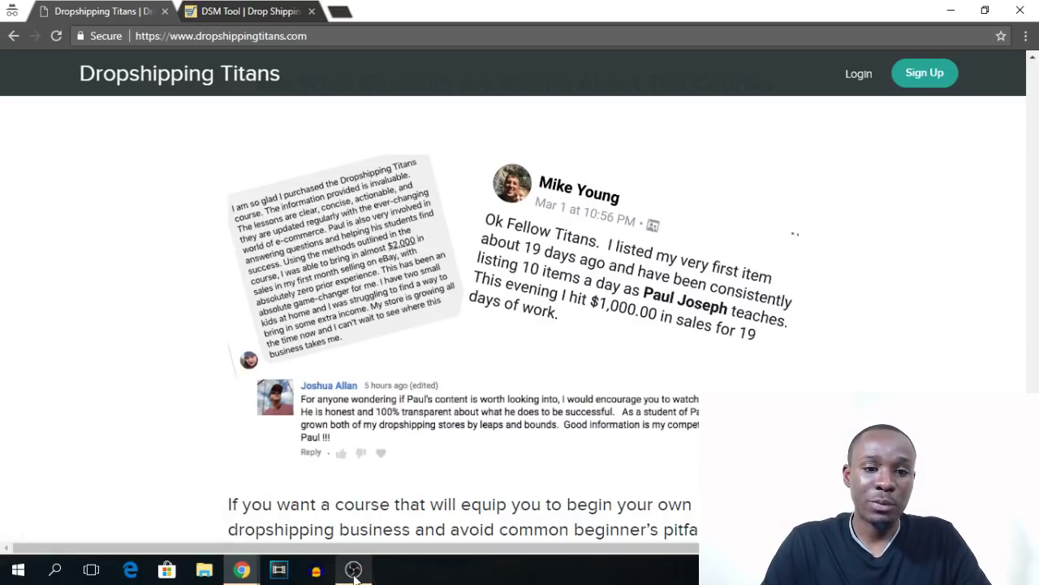
{"action": "mouse_move", "coordinate": [241, 573]}
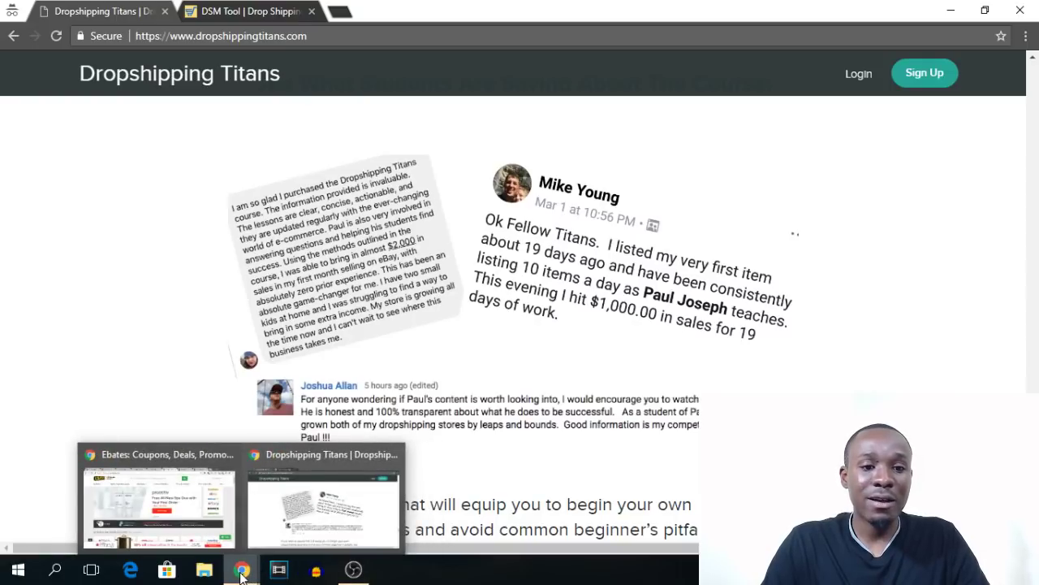